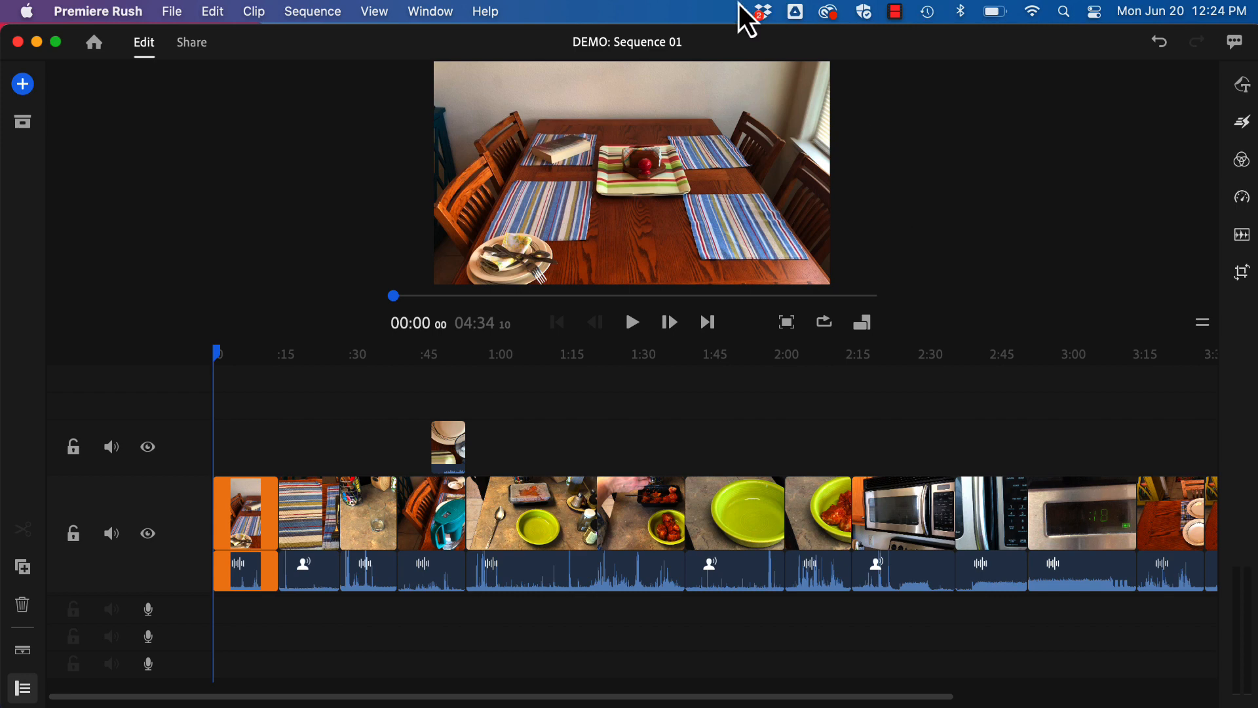
Open the graphics settings and bring up the template browser for adding a graphic.
click(23, 84)
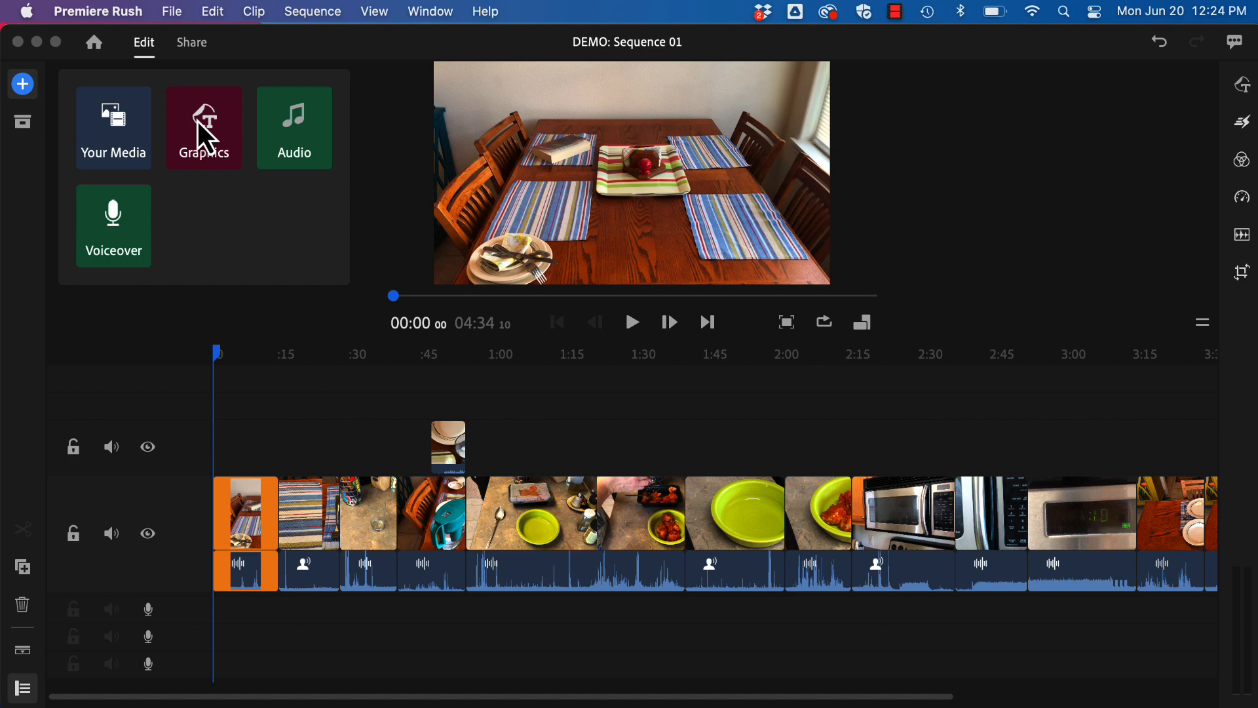
click(1037, 170)
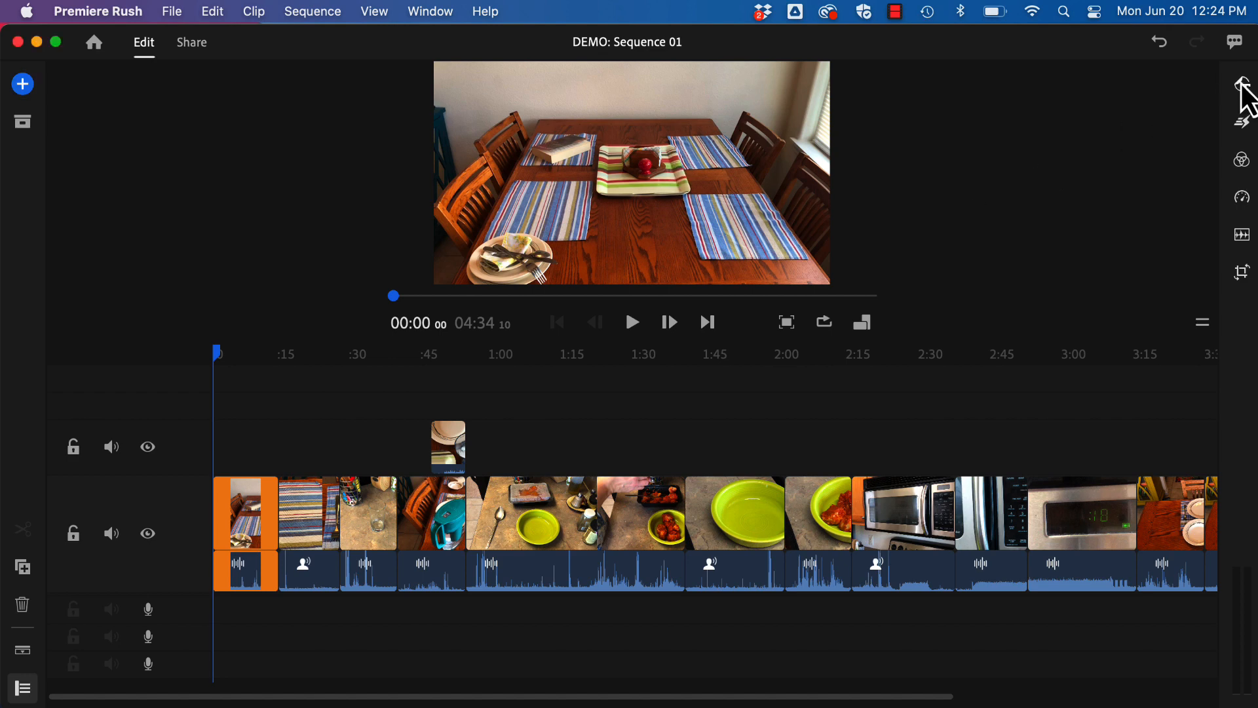
click(1242, 86)
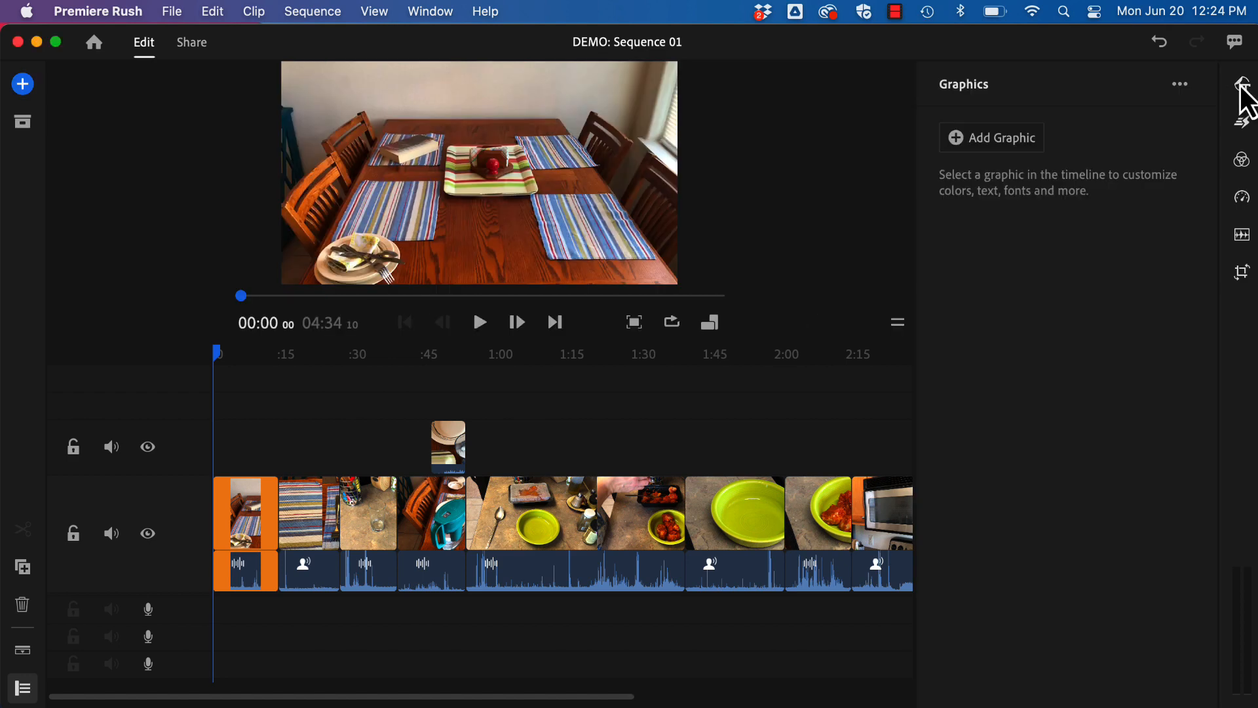
click(968, 142)
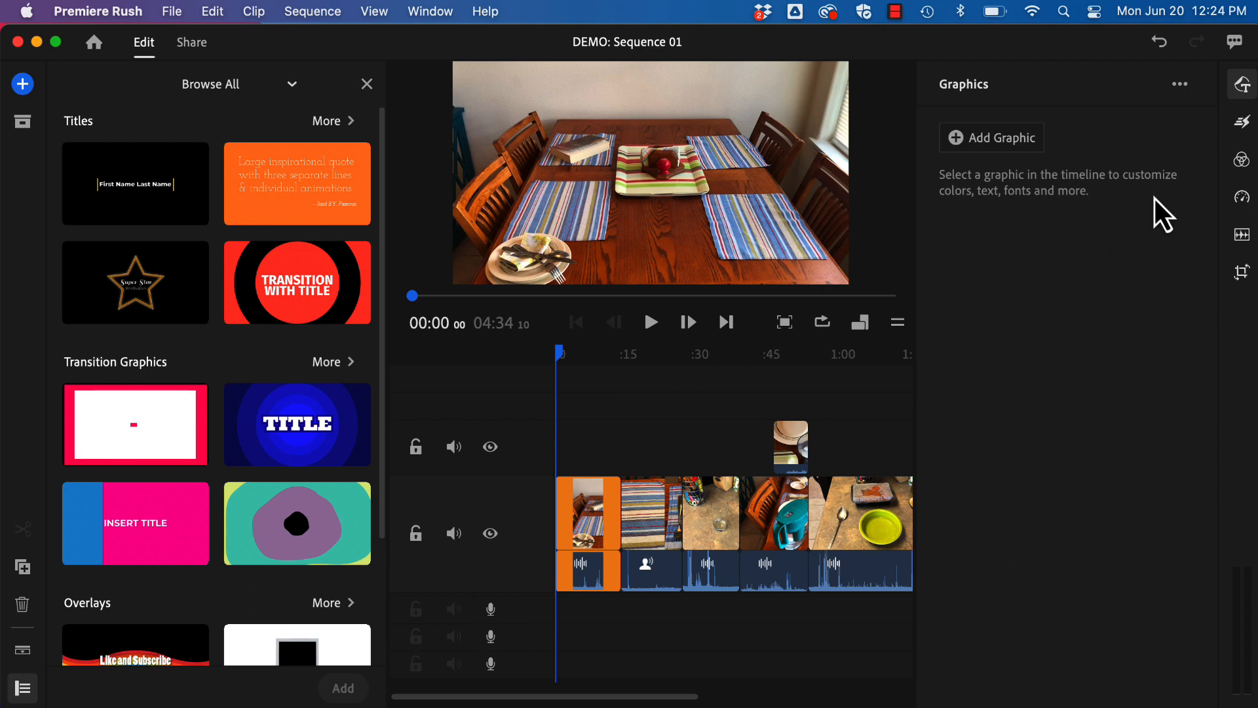
Look through the graphic template categories and search the Titles collection for "simple".
click(1181, 85)
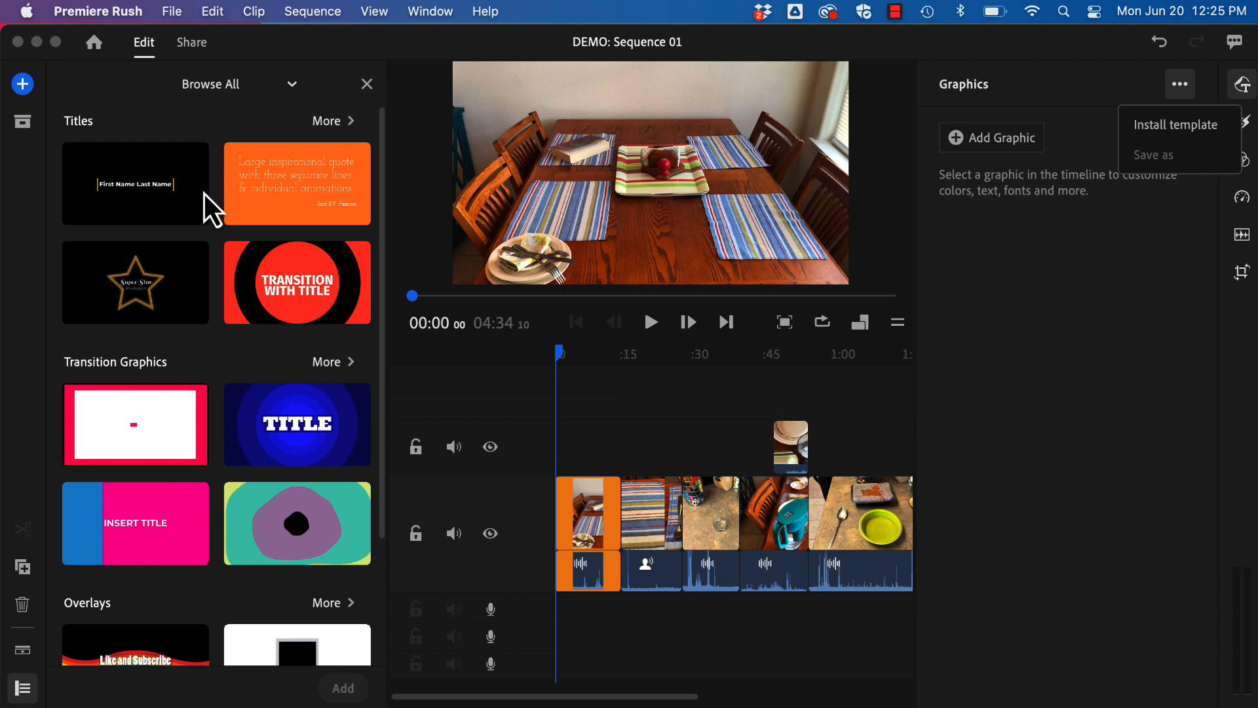
scroll(148, 184, down, 5)
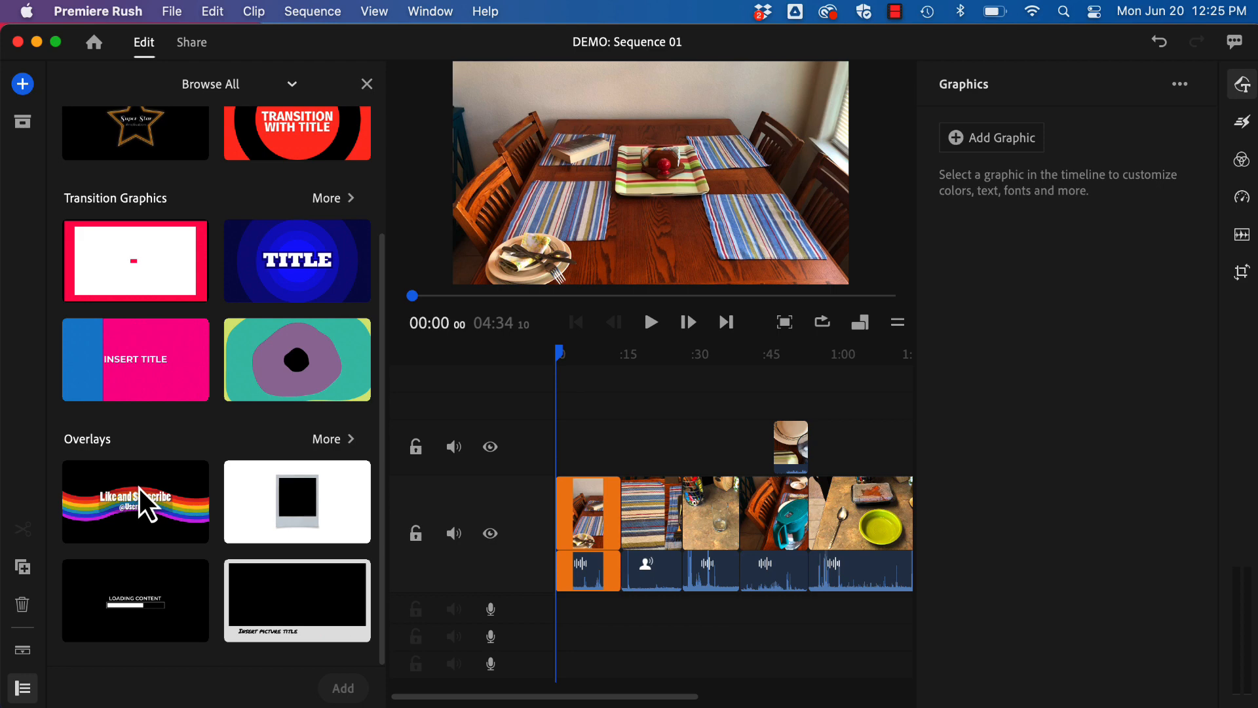
scroll(139, 488, up, 5)
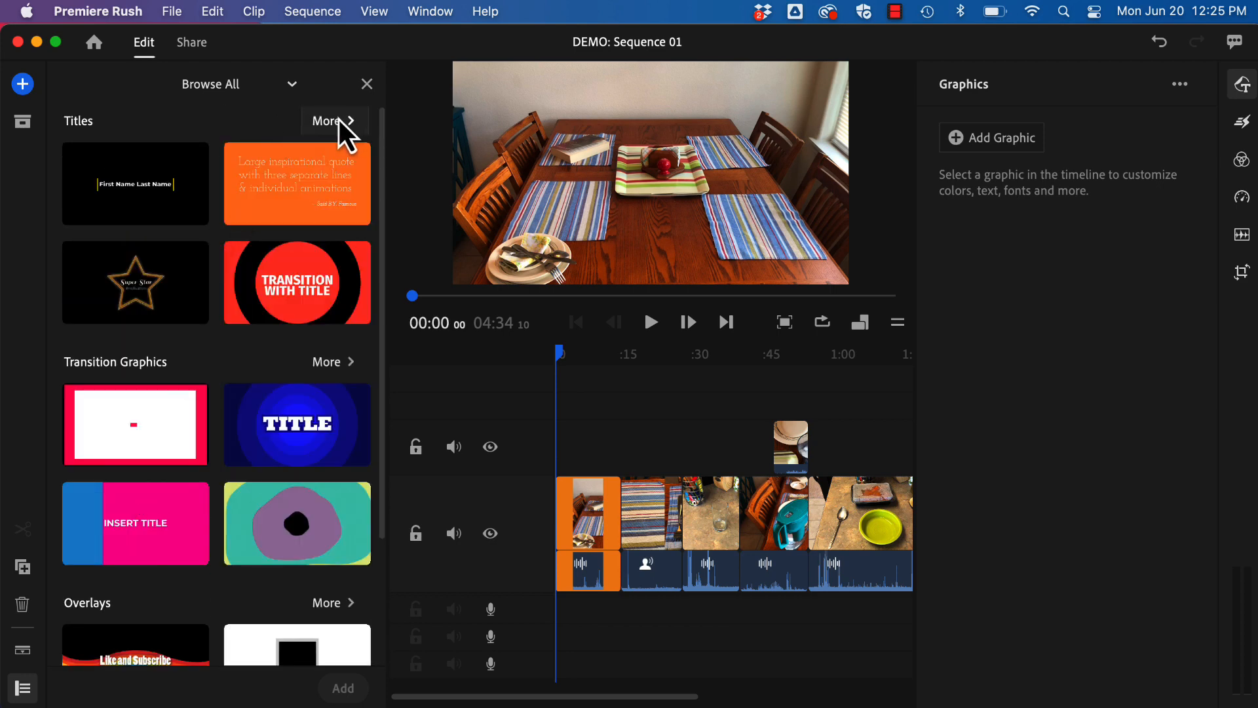
click(250, 93)
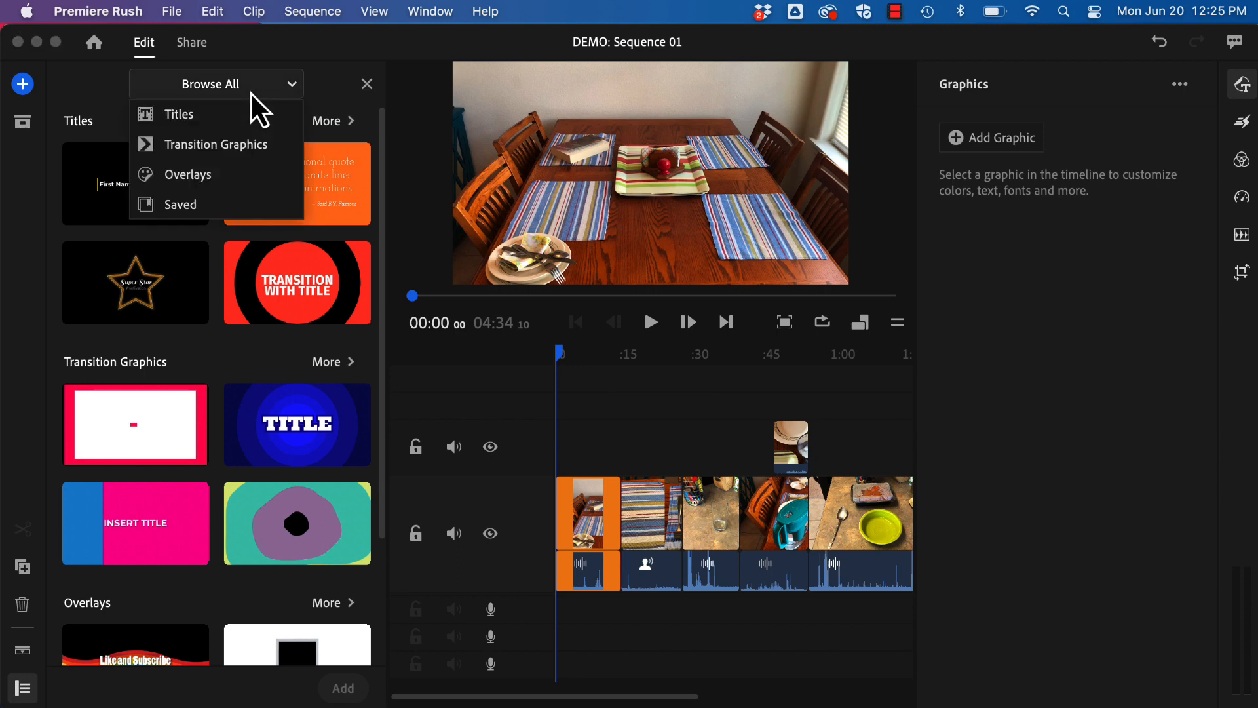
click(318, 79)
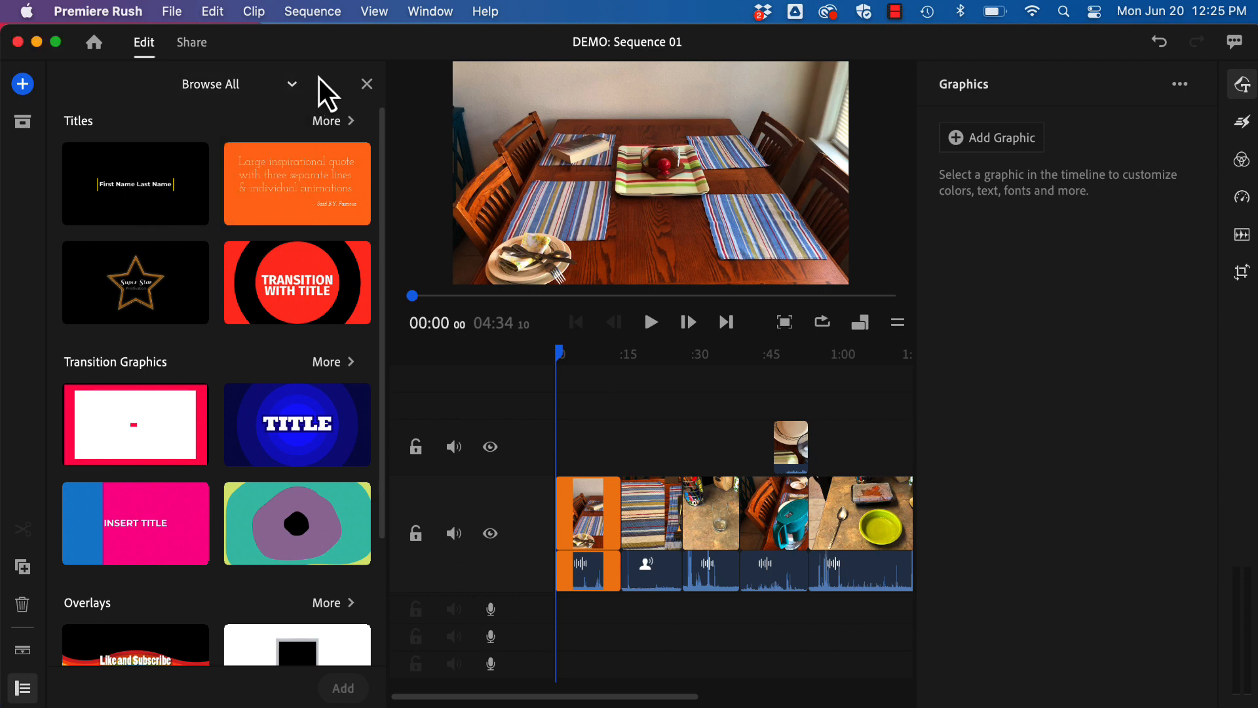
click(324, 118)
click(227, 122)
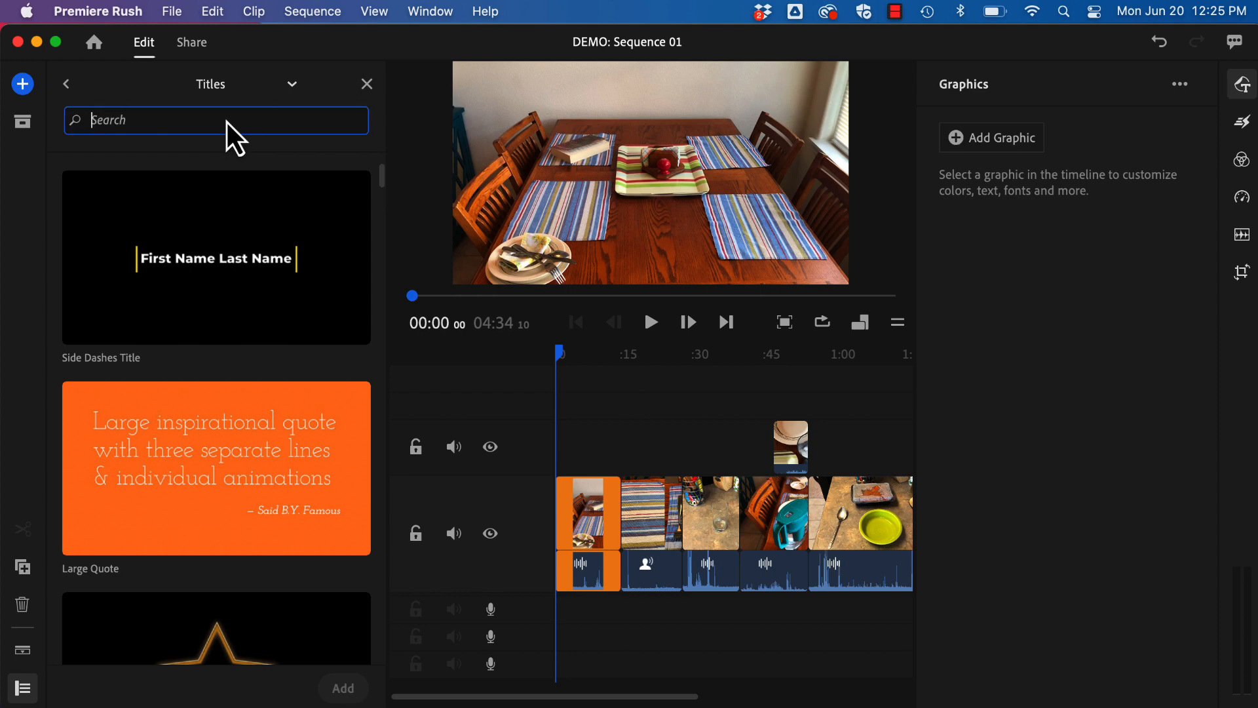
text(simple)
key(Return)
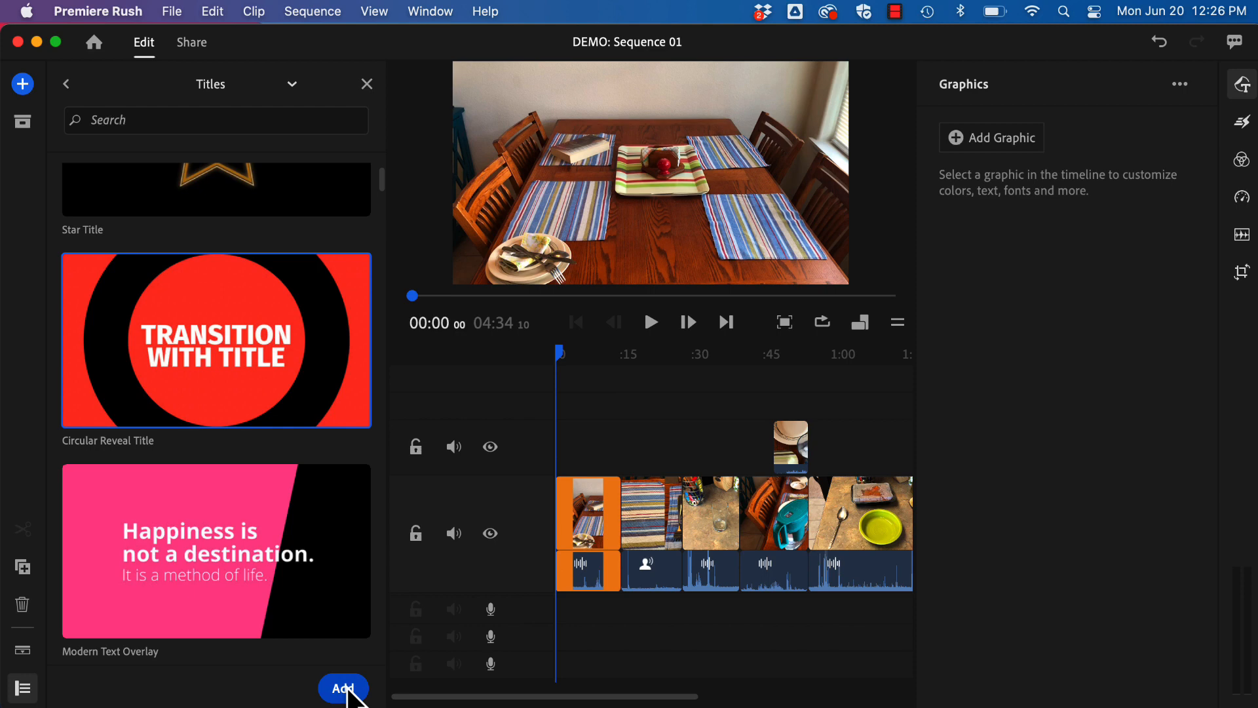
Add the Circular Reveal Title at the start of the sequence and extend it to nearly the first clip's end, previewing it at about 4 seconds.
click(343, 688)
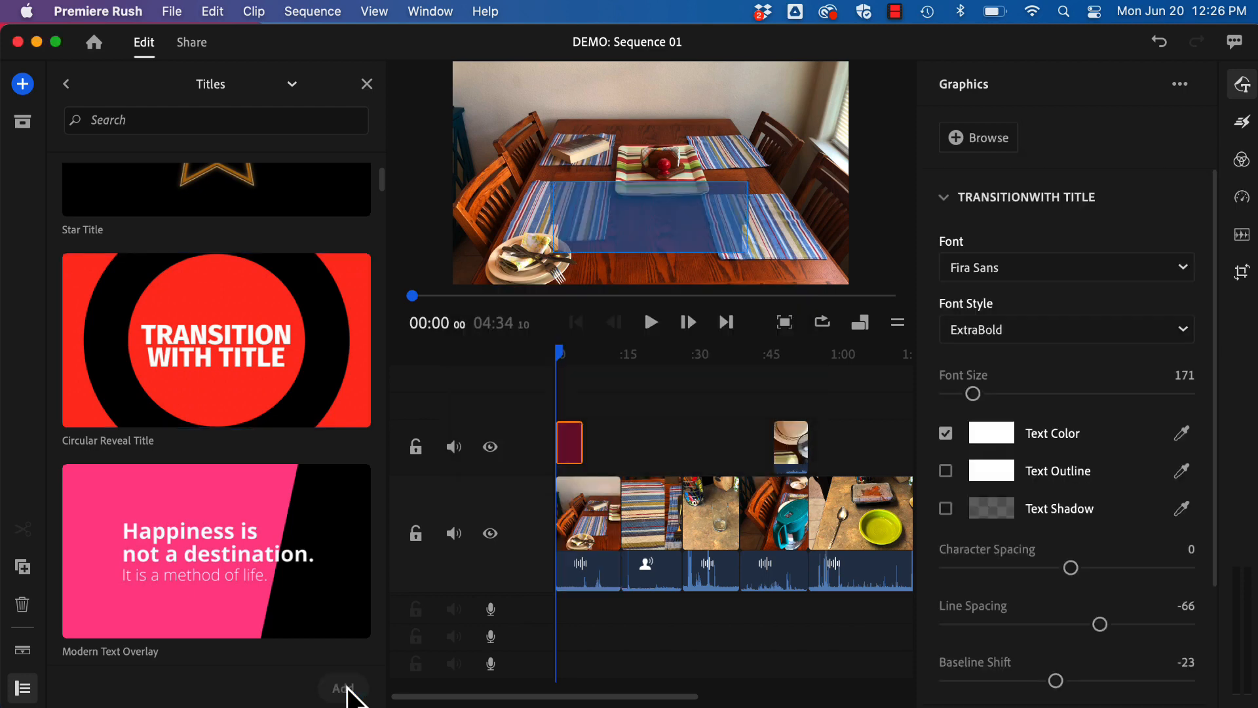
drag(576, 438, 626, 442)
click(573, 440)
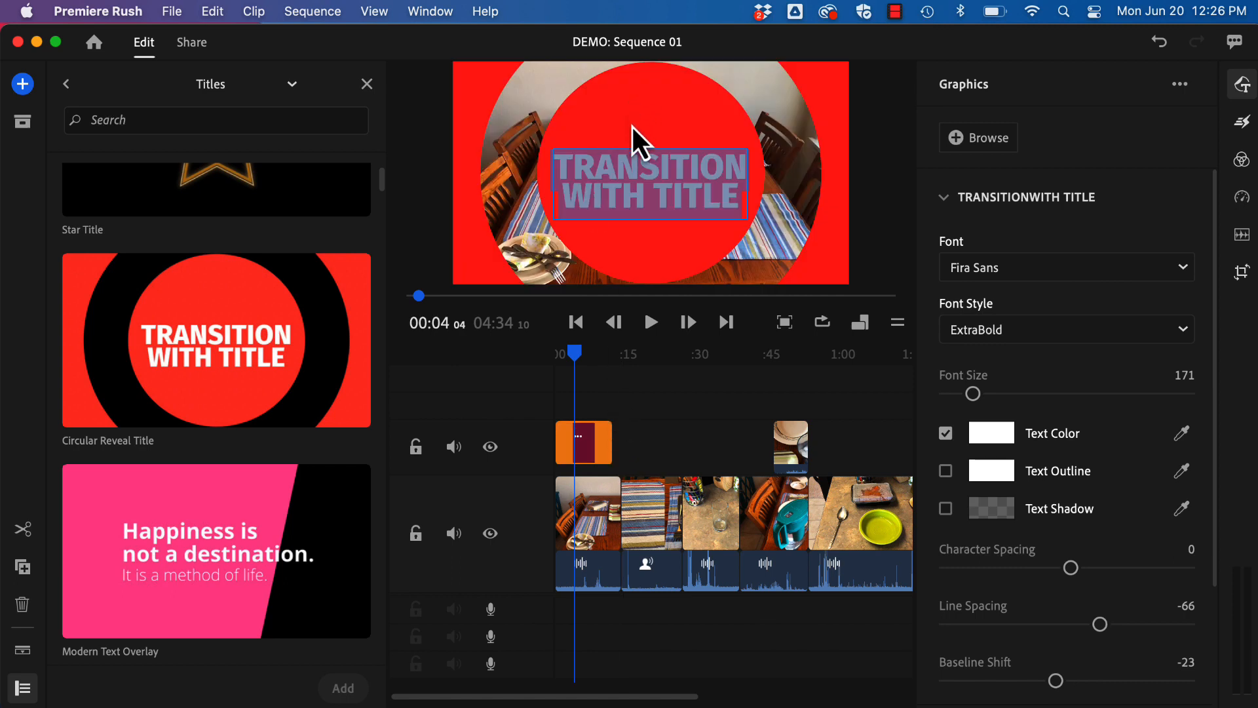
Shift the title graphic slightly left and down, and replace its text with "DINNER AT HOME", breaking the line after DINNER.
click(624, 108)
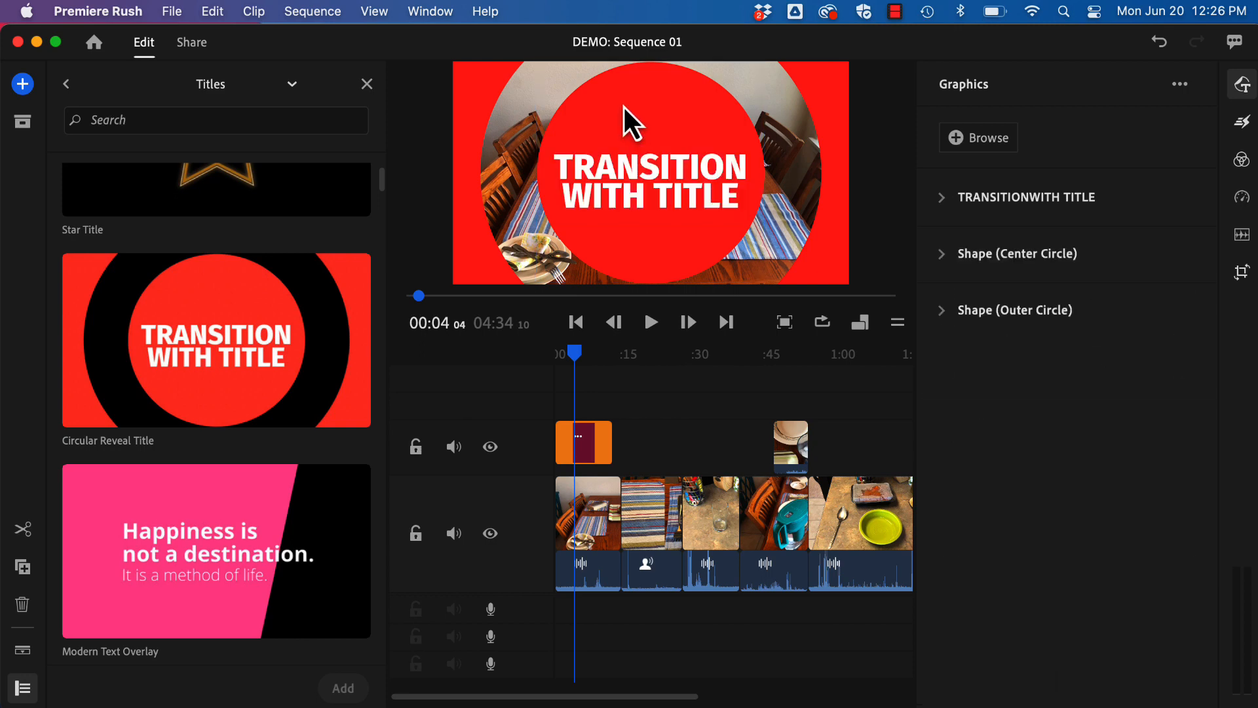
click(643, 179)
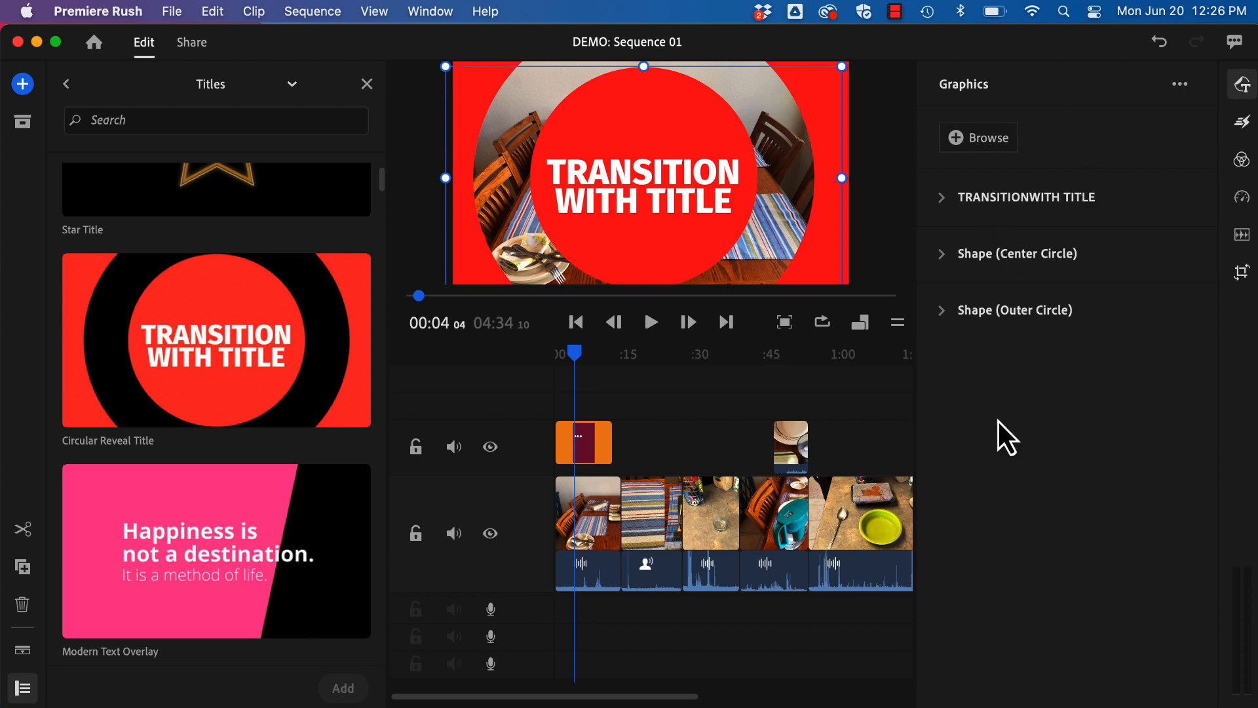
click(944, 197)
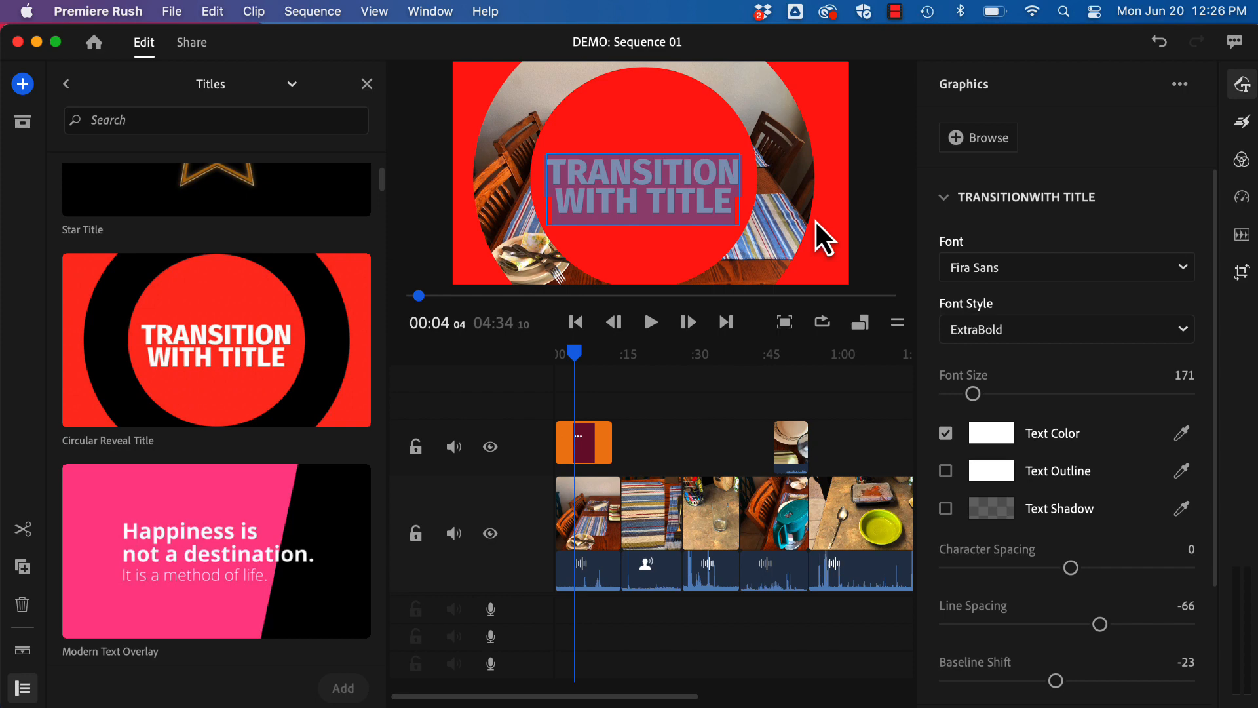
text(Dinn)
key(BackSpace)
key(BackSpace)
key(BackSpace)
text(INNER AT HOME)
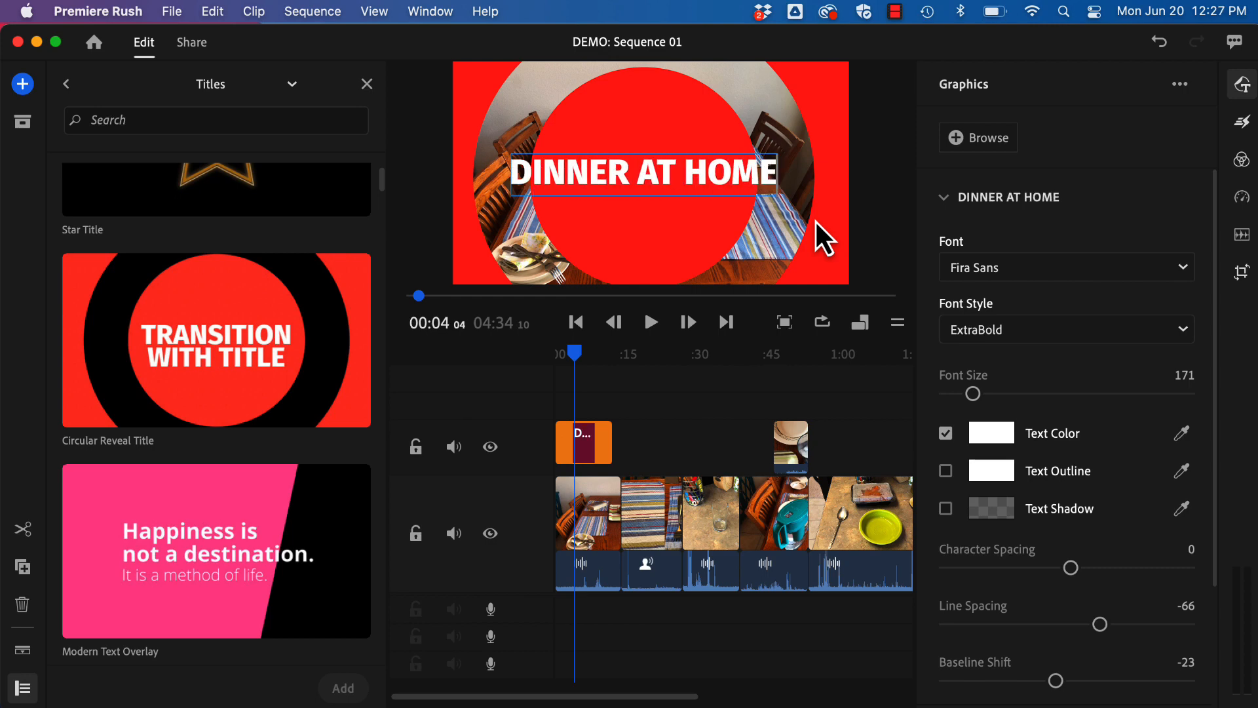
click(640, 167)
key(Return)
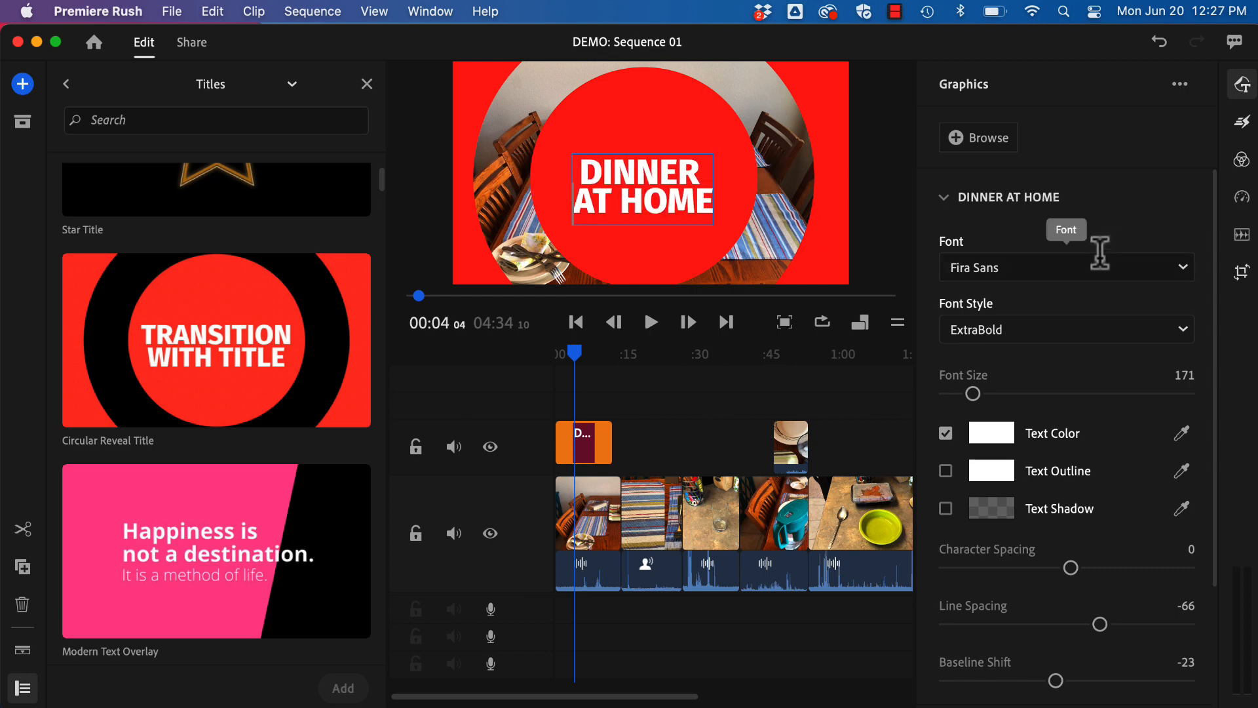
Look over the available fonts and the formatting options for the DINNER AT HOME text.
key(super+a)
click(1175, 264)
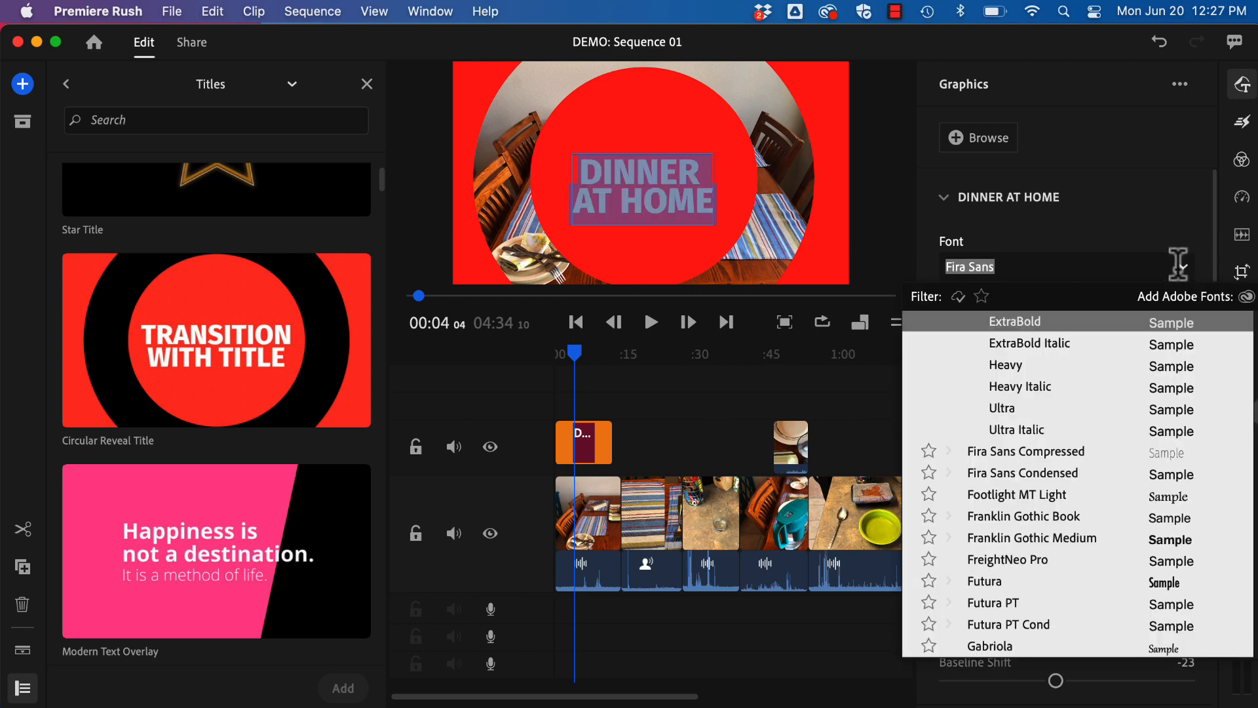
click(1088, 219)
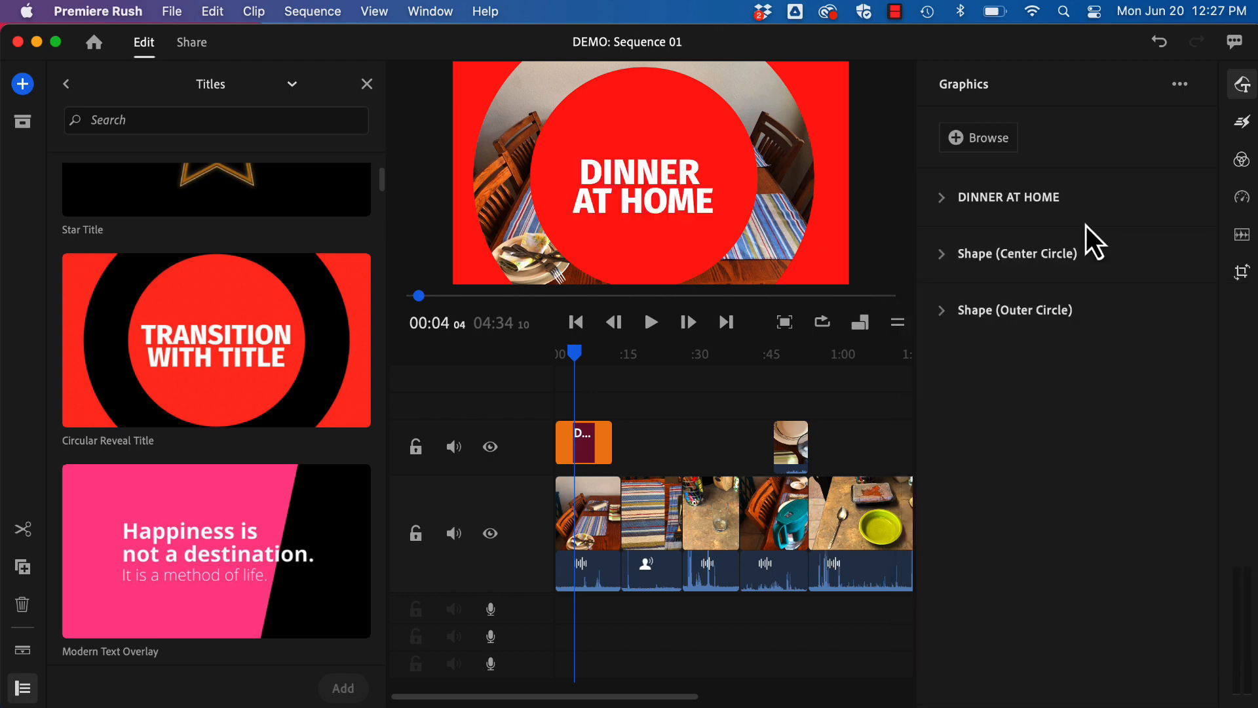
click(948, 199)
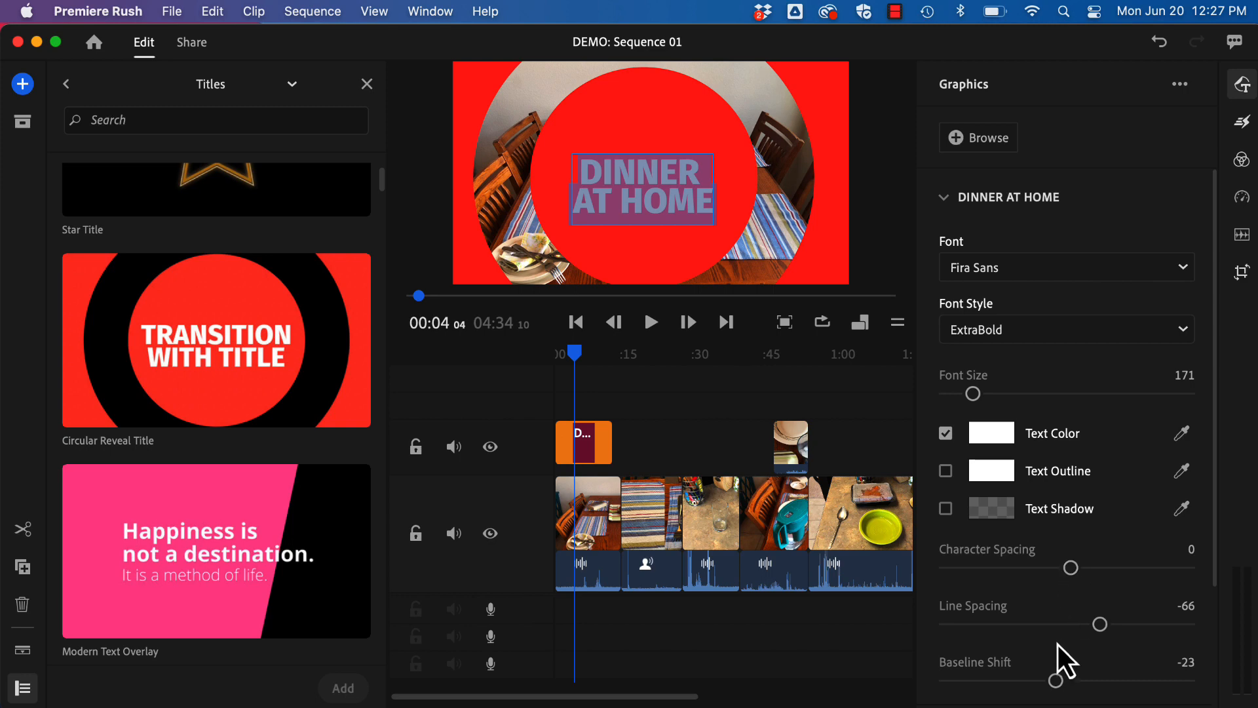
scroll(1055, 650, down, 5)
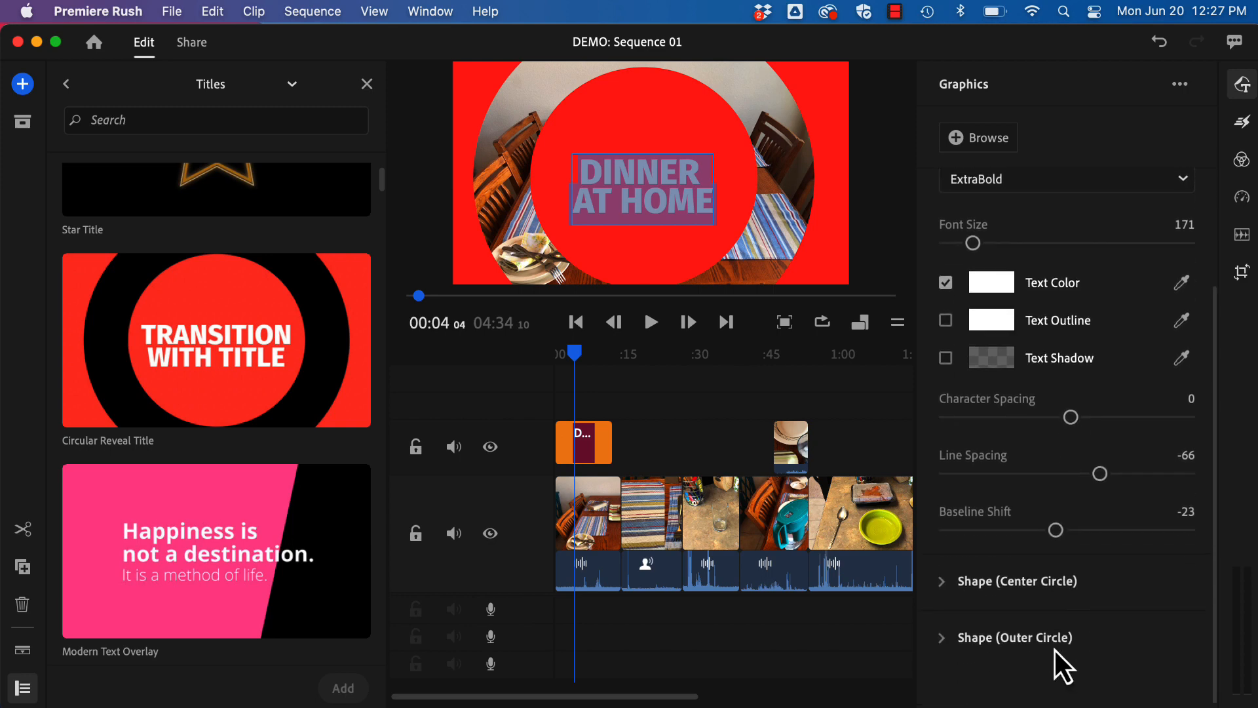
Change the center circle's shape color to dark blue 232169.
click(942, 575)
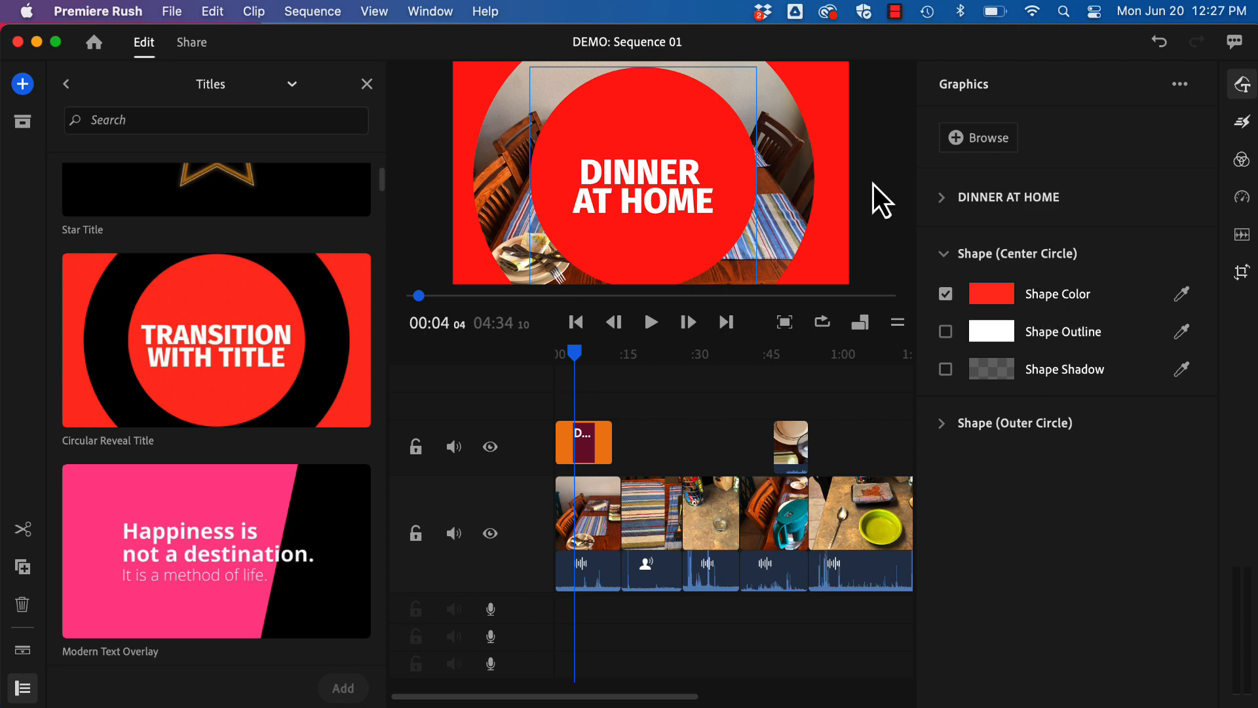
click(1001, 301)
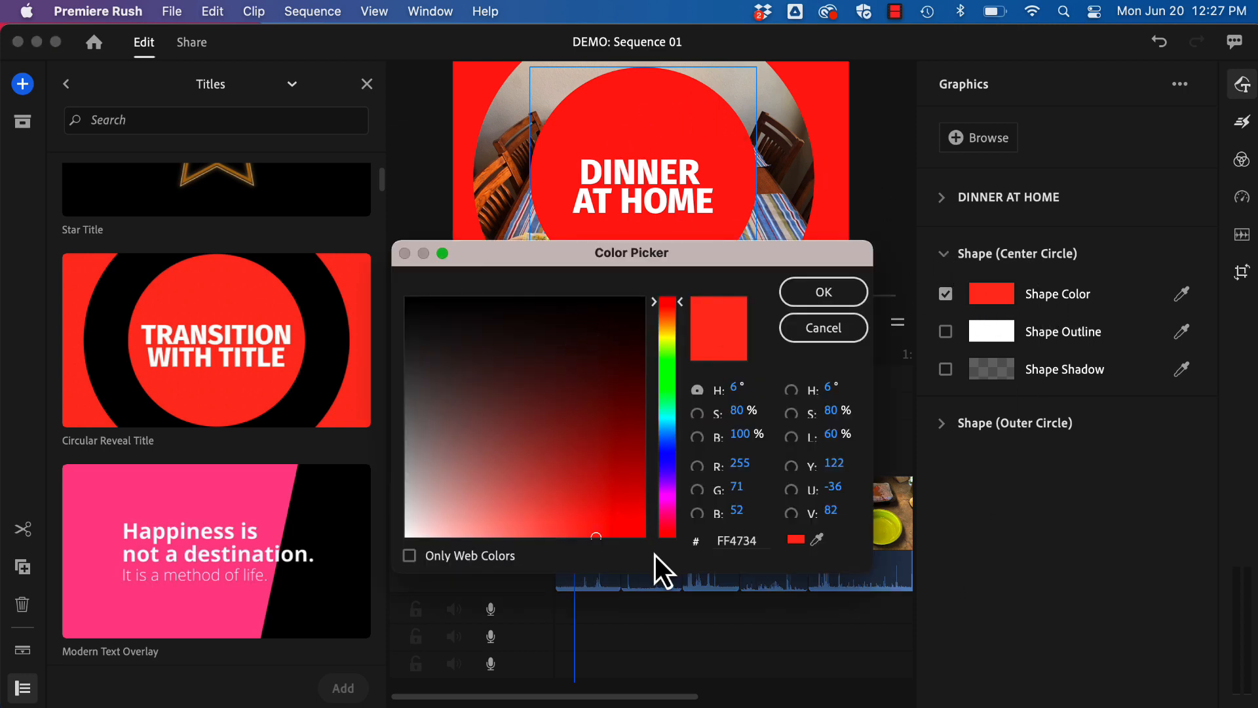
click(669, 458)
click(564, 393)
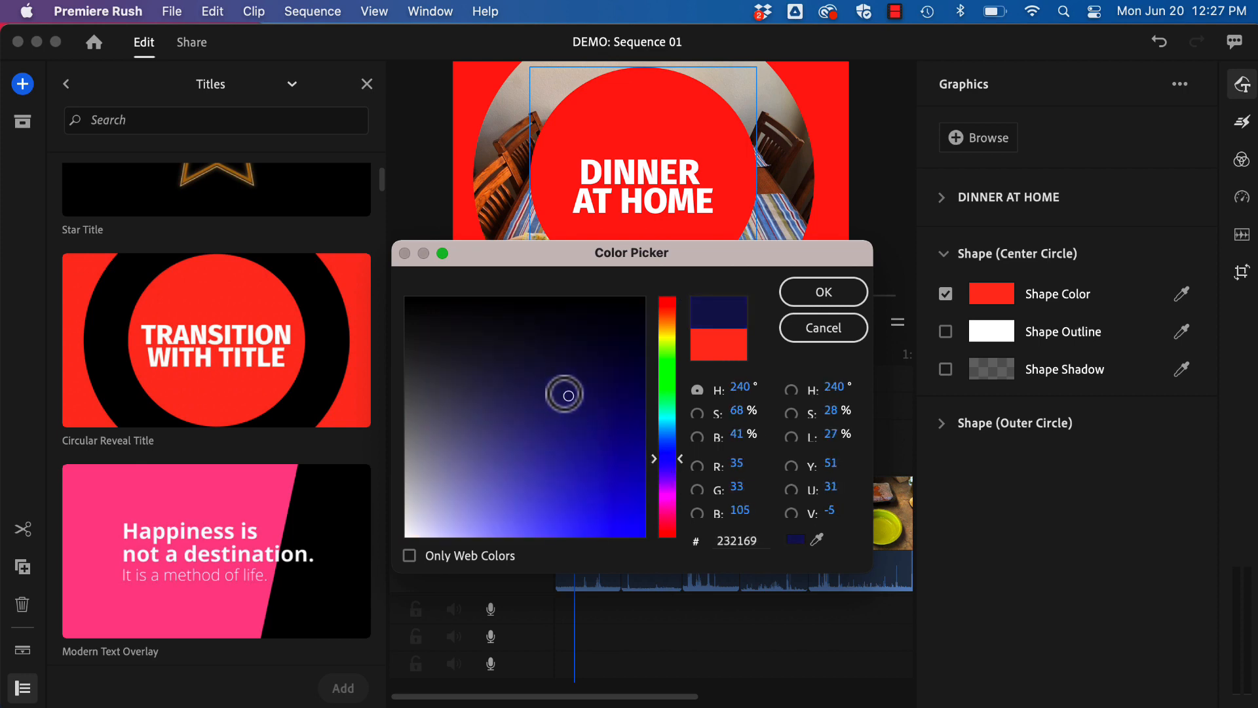
click(837, 283)
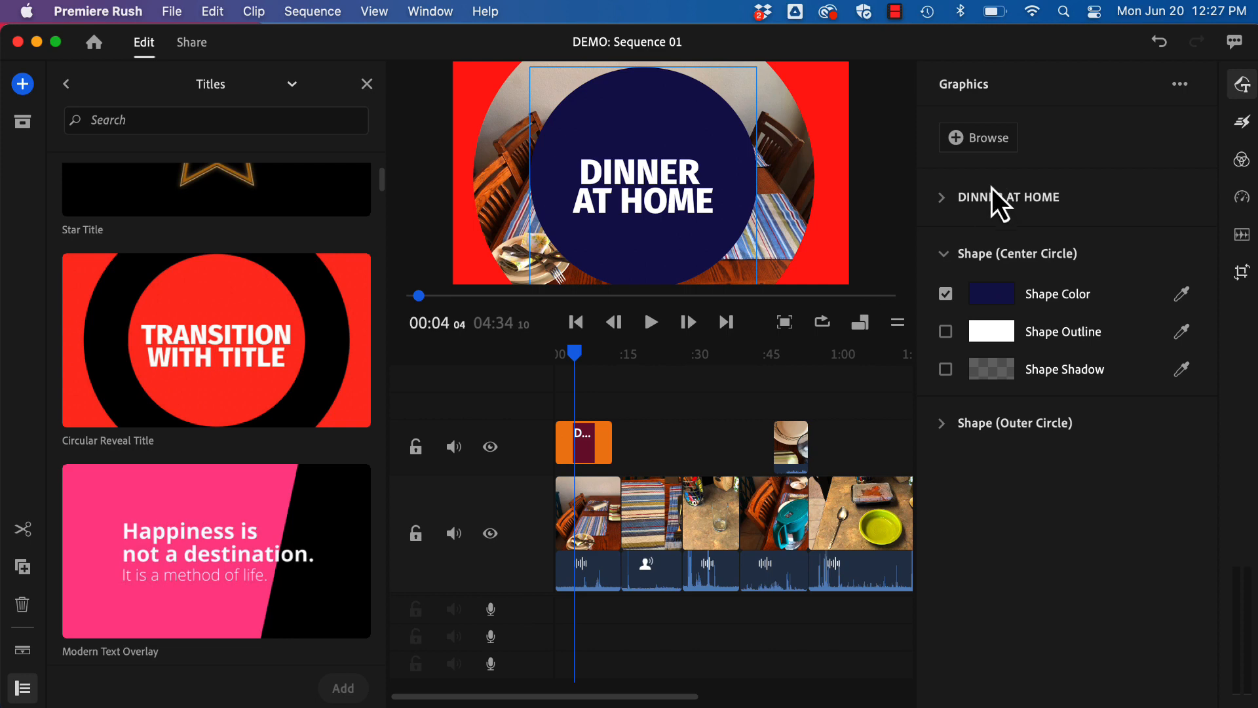
Match the outer circle's shape color to the center circle by sampling its dark blue, 232264.
click(949, 255)
click(943, 309)
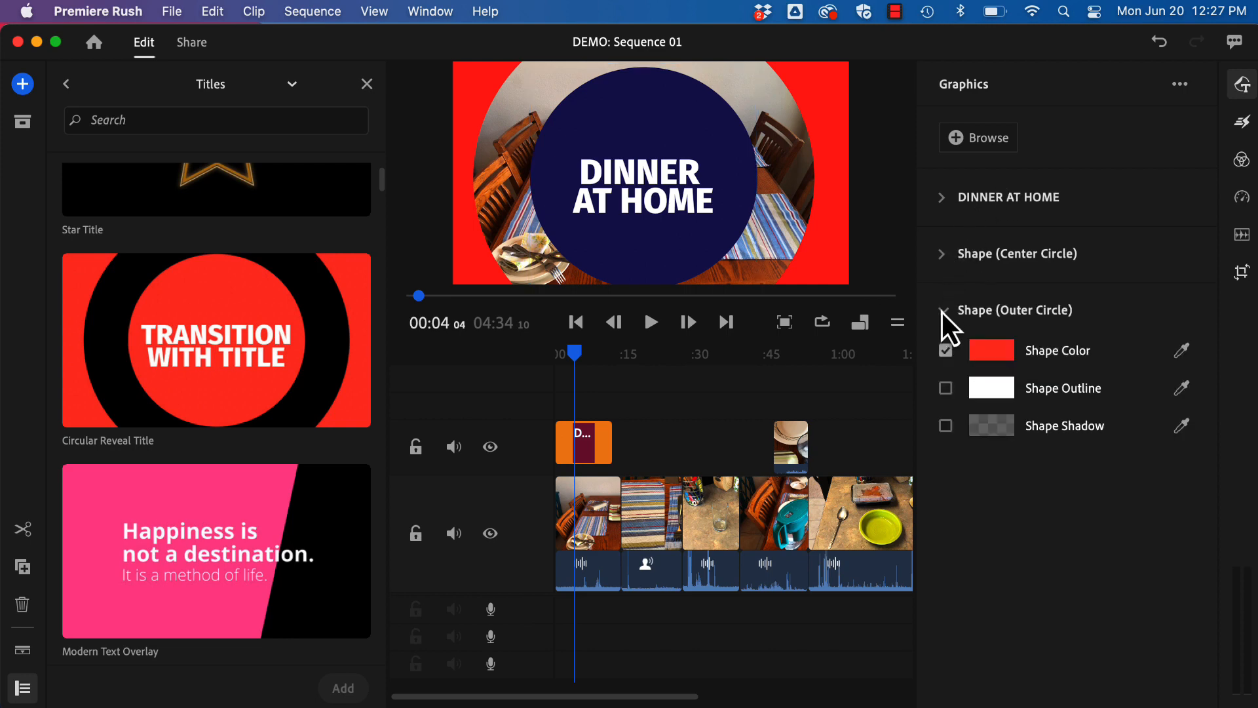
click(991, 353)
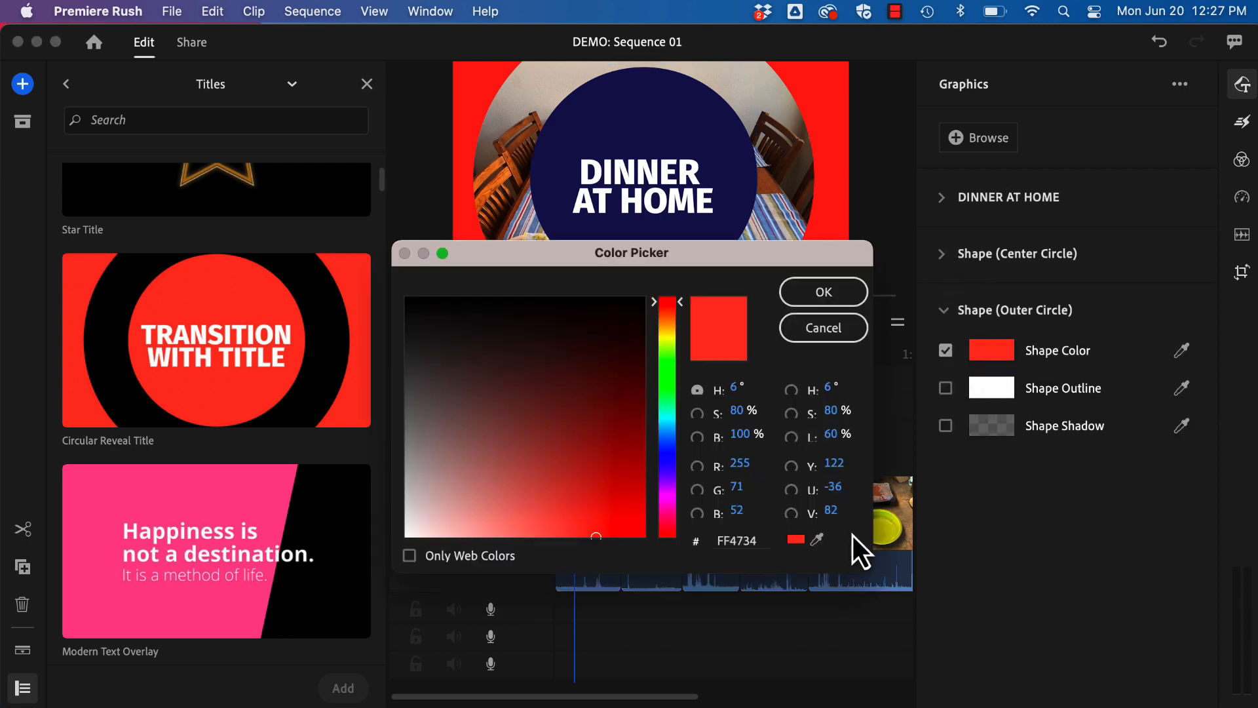
click(818, 539)
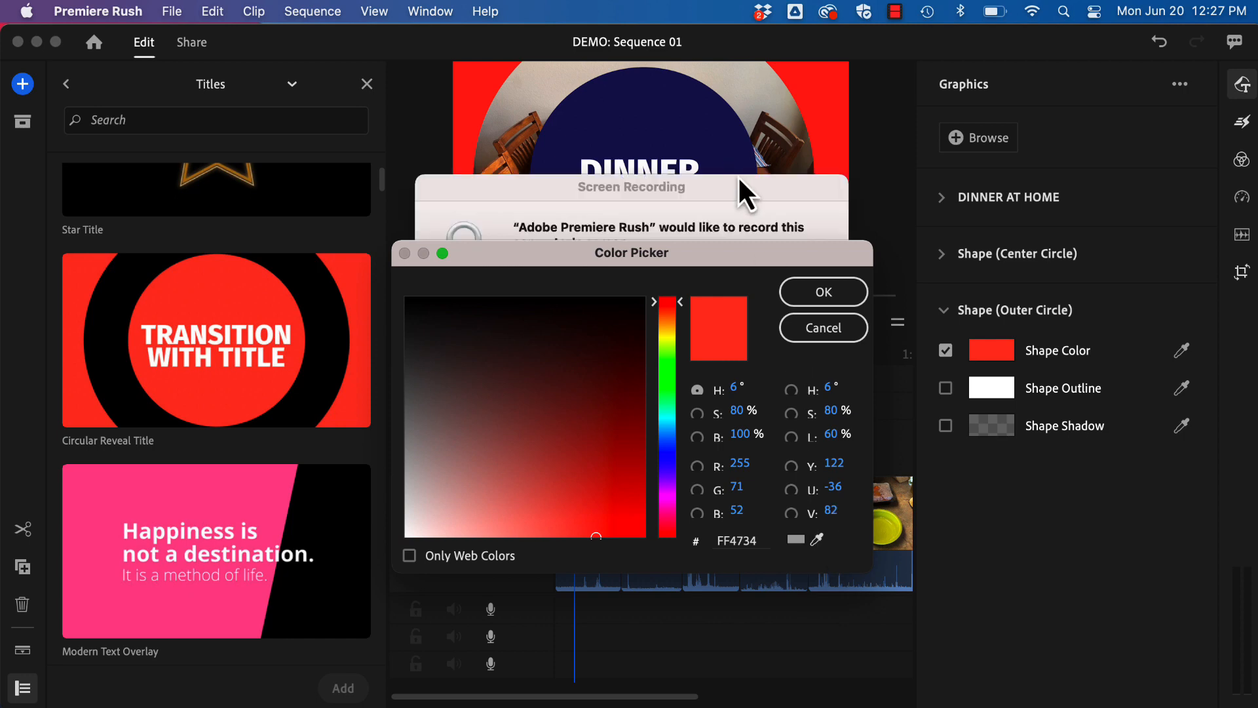
click(763, 188)
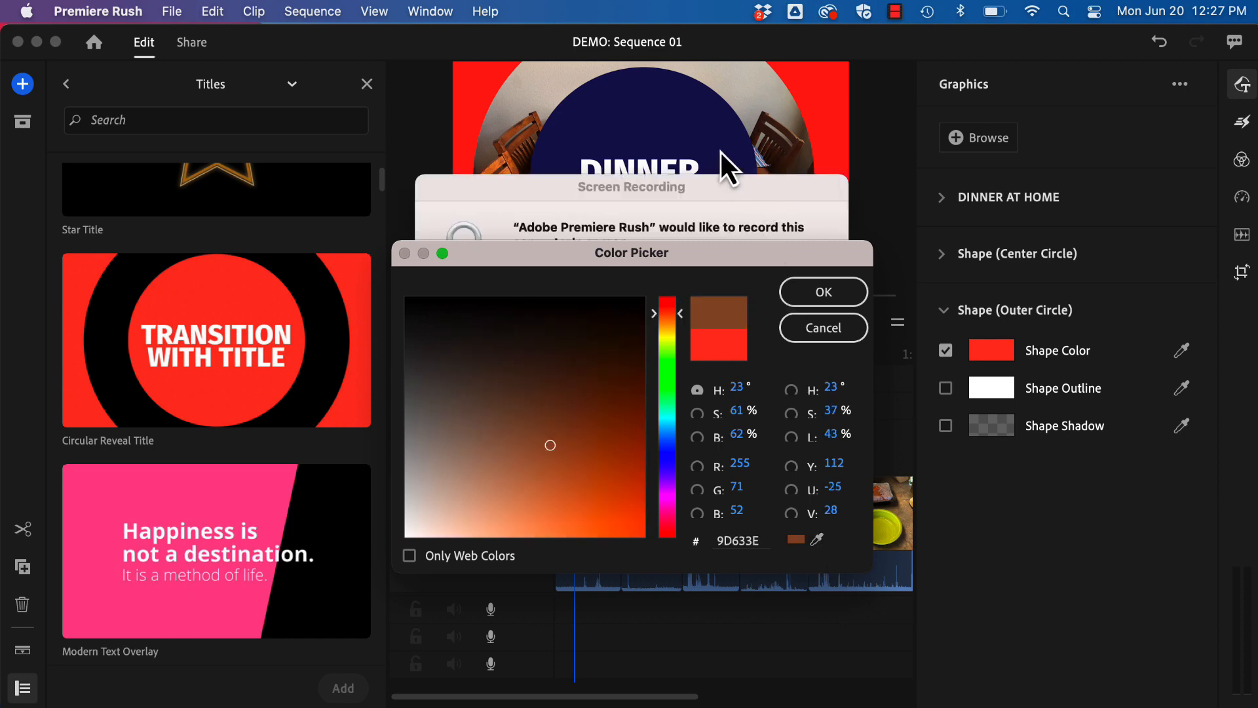
click(818, 541)
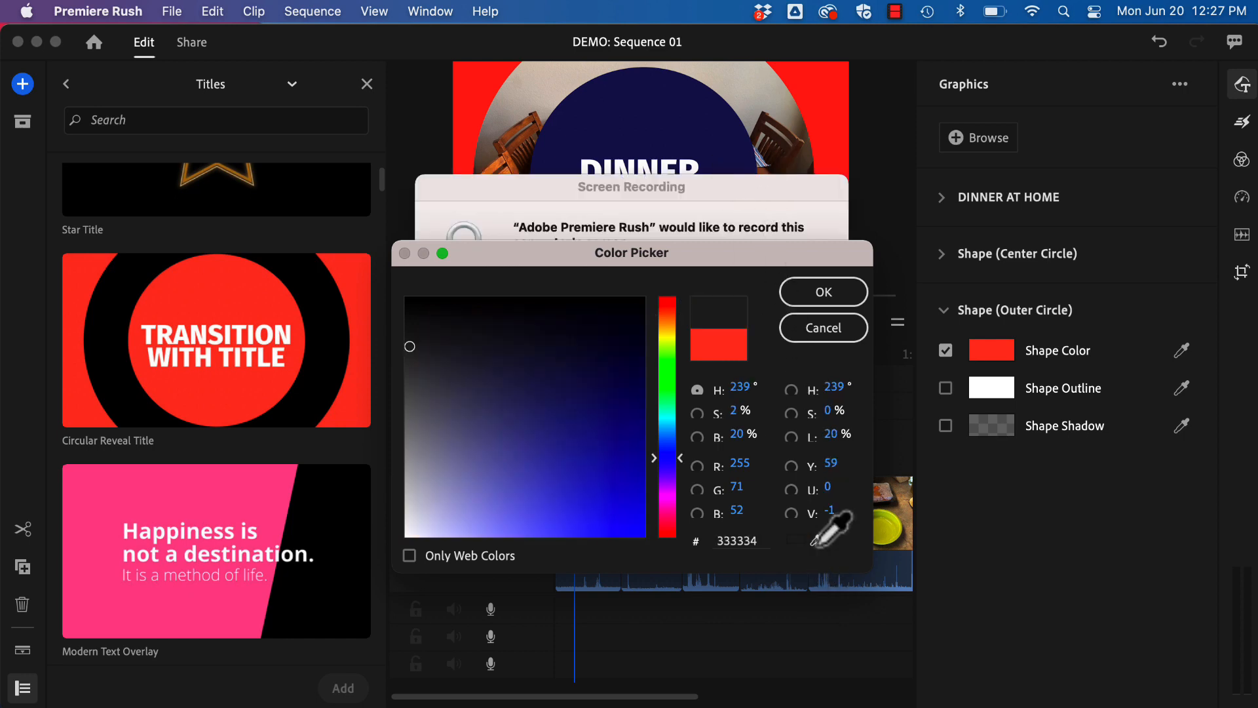
click(700, 116)
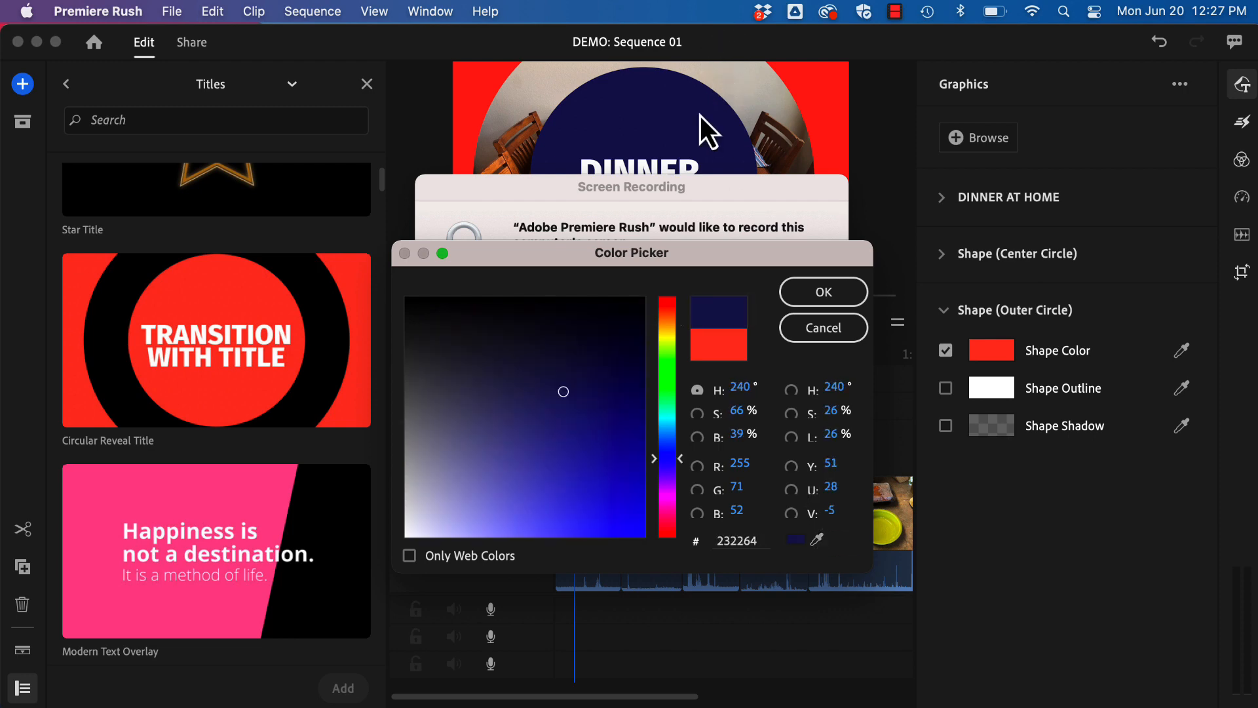
click(811, 292)
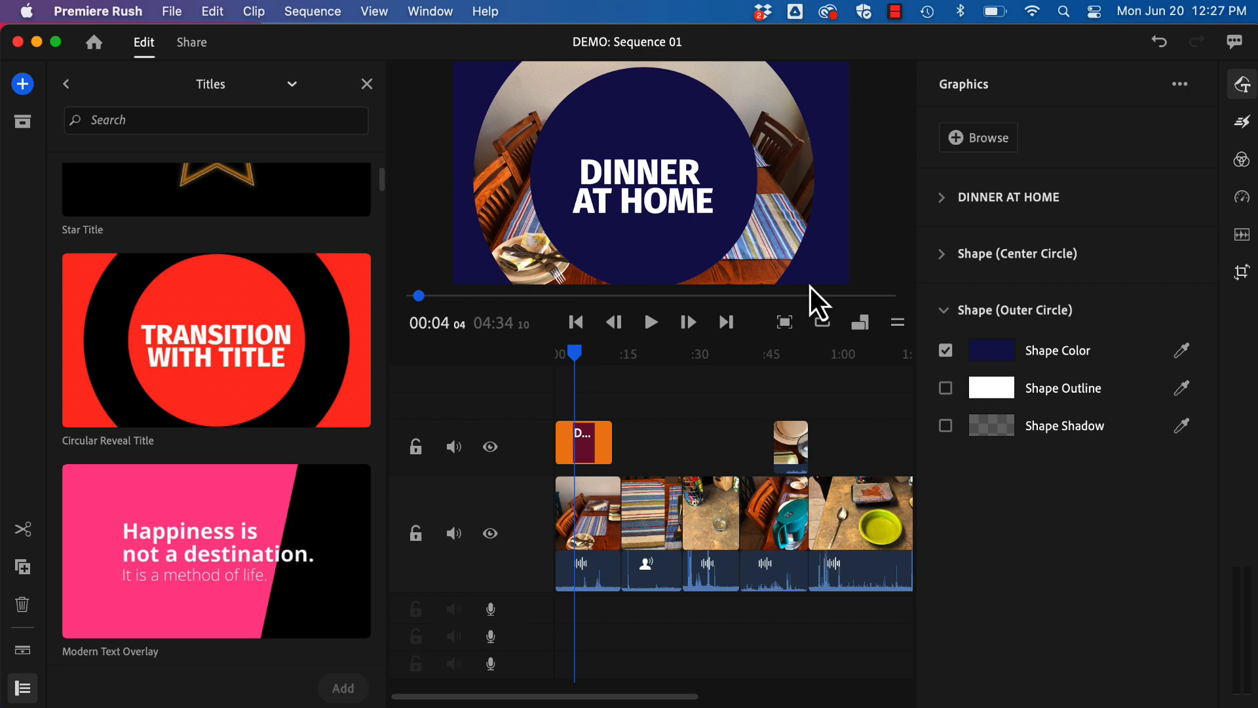
Move the playhead to about 15 seconds, over the second clip, and search the title templates for LOWER THIRD.
drag(579, 354, 635, 367)
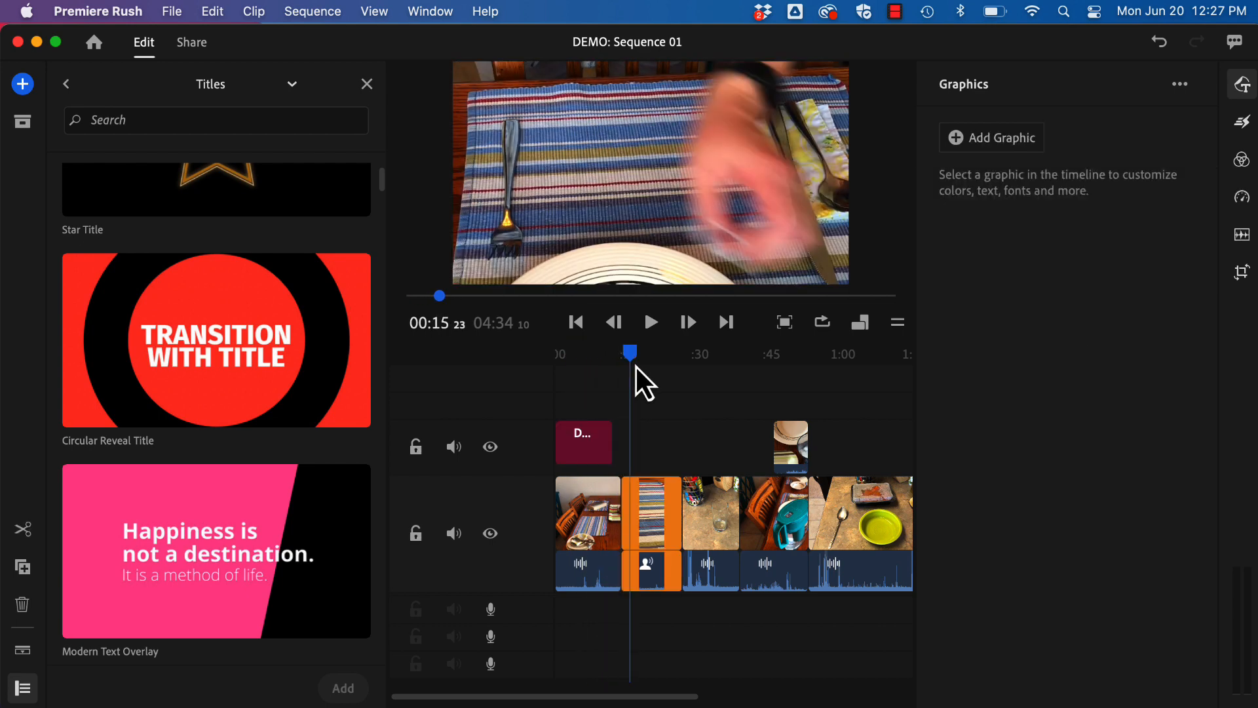
click(152, 120)
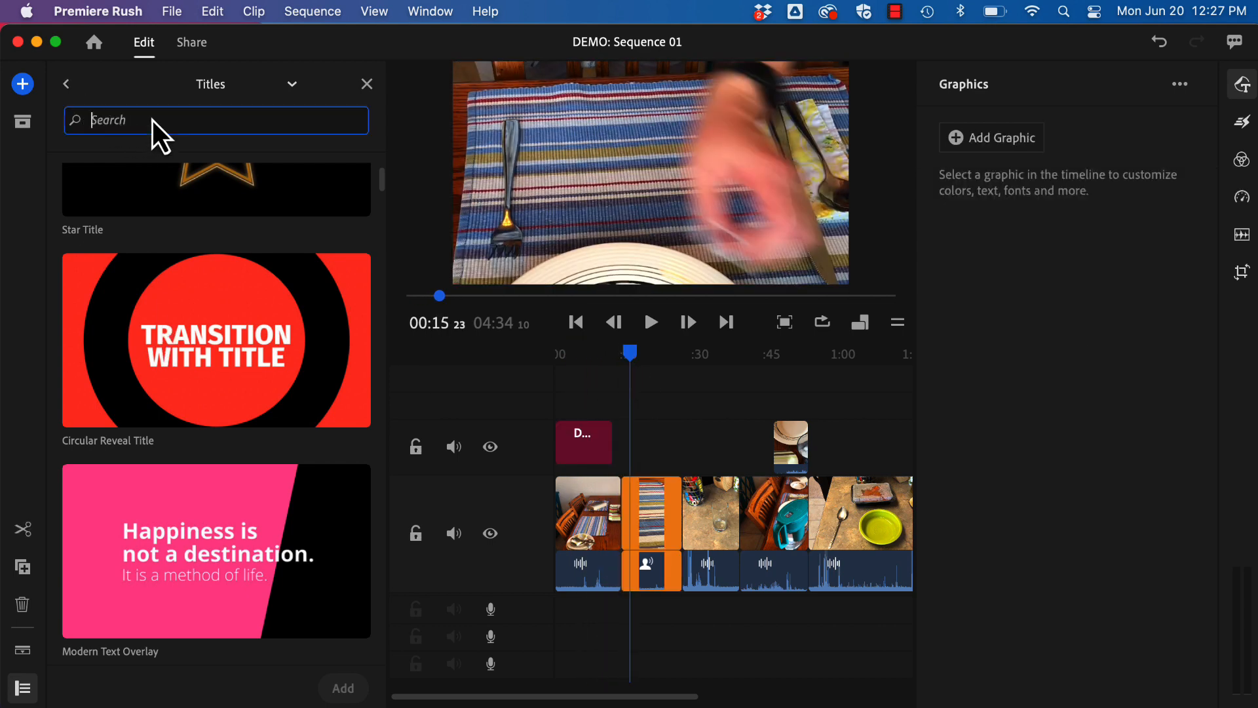
text(LOWER THIRD)
key(Return)
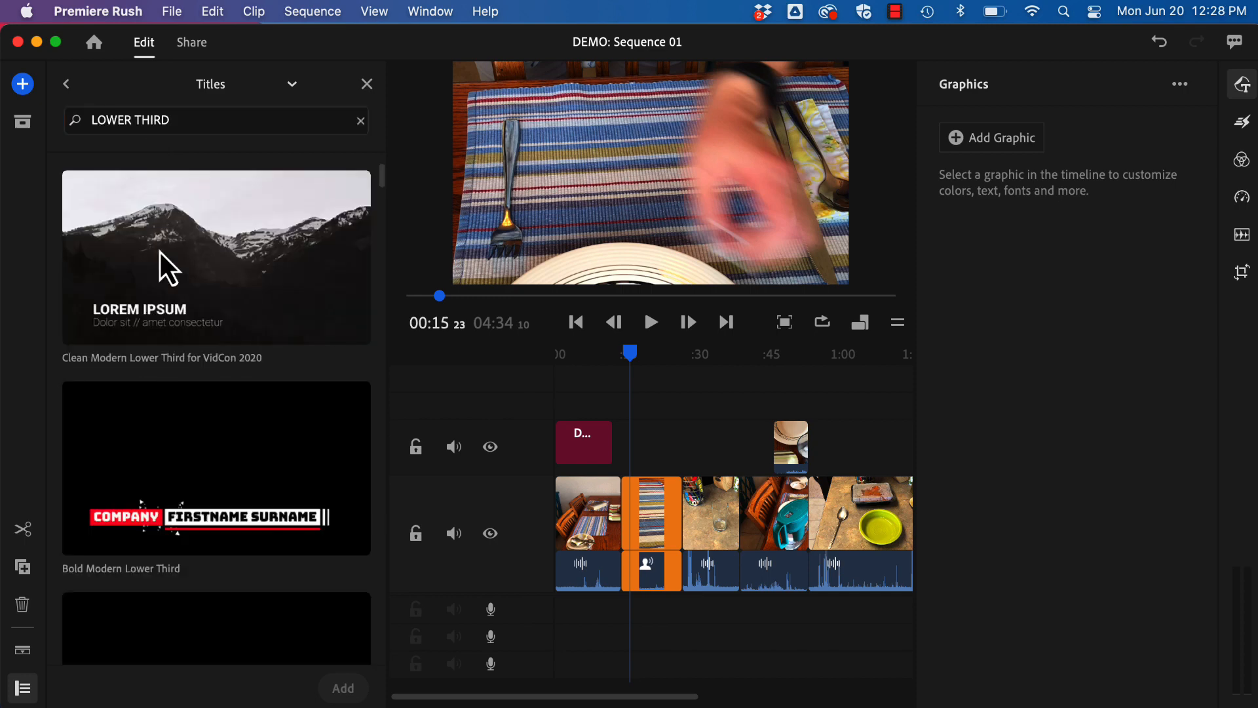
Add the Minimal Banner Lower Third template above the second clip at the playhead.
scroll(211, 486, down, 5)
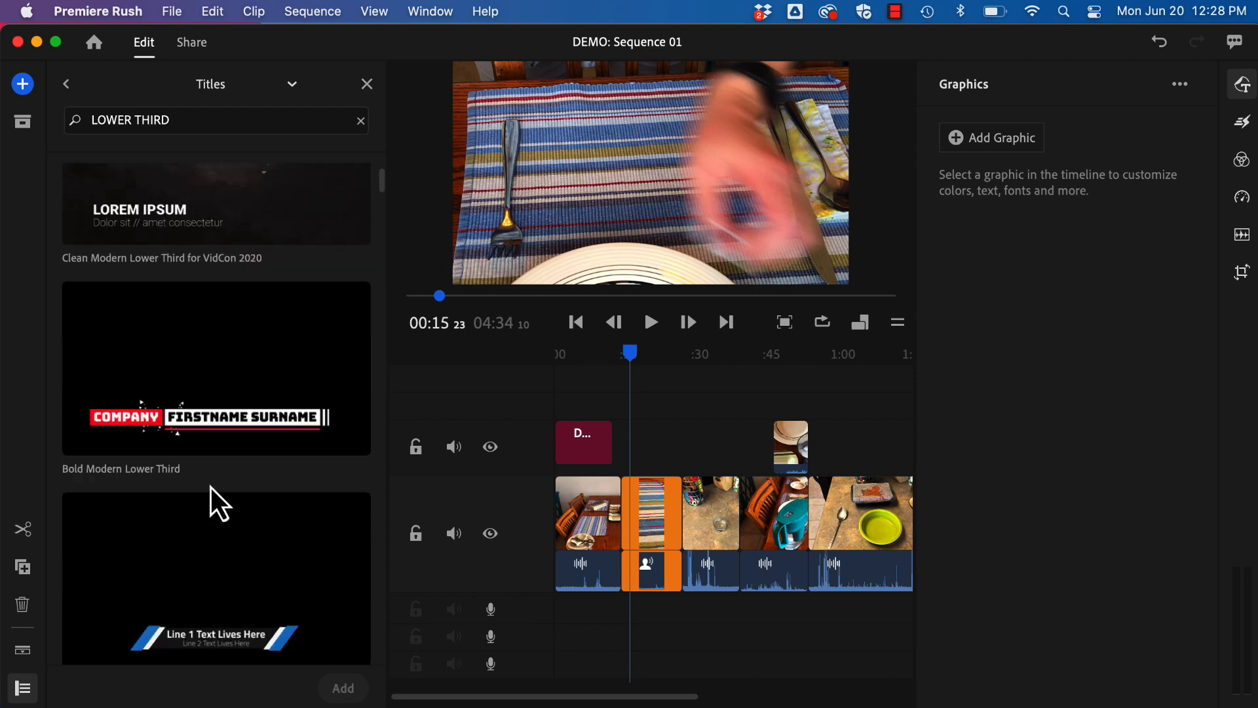
scroll(210, 486, down, 2)
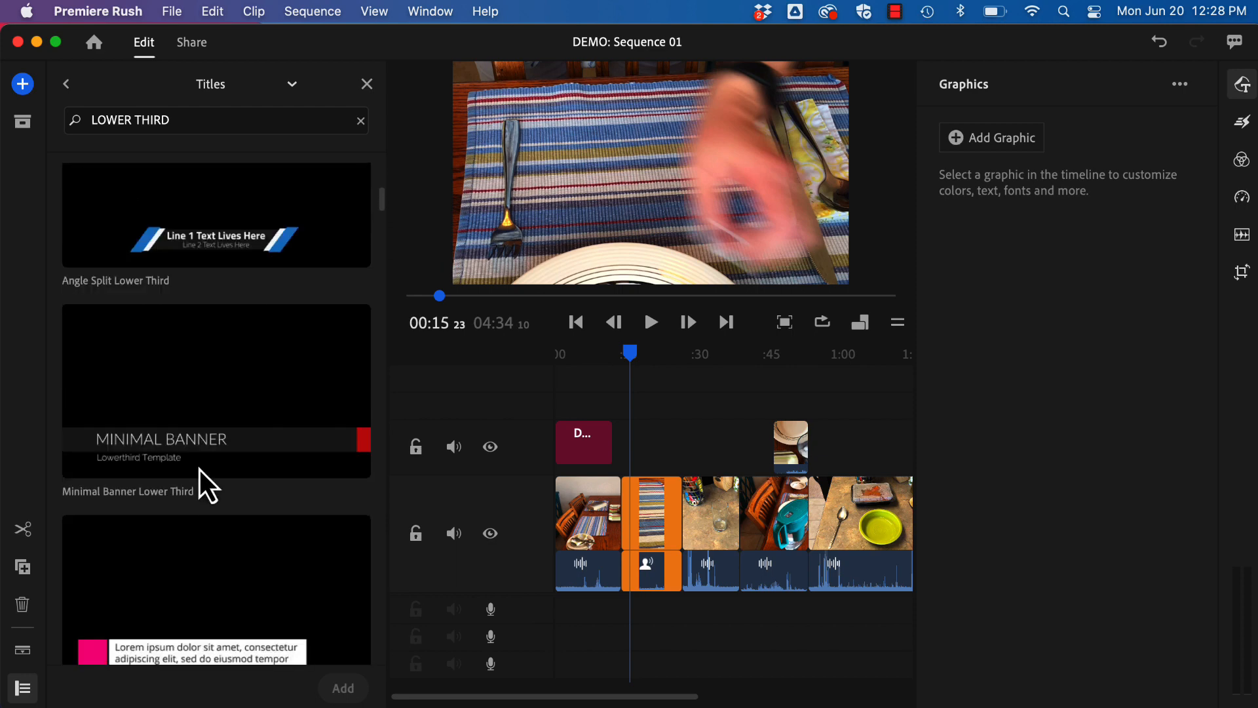
click(172, 371)
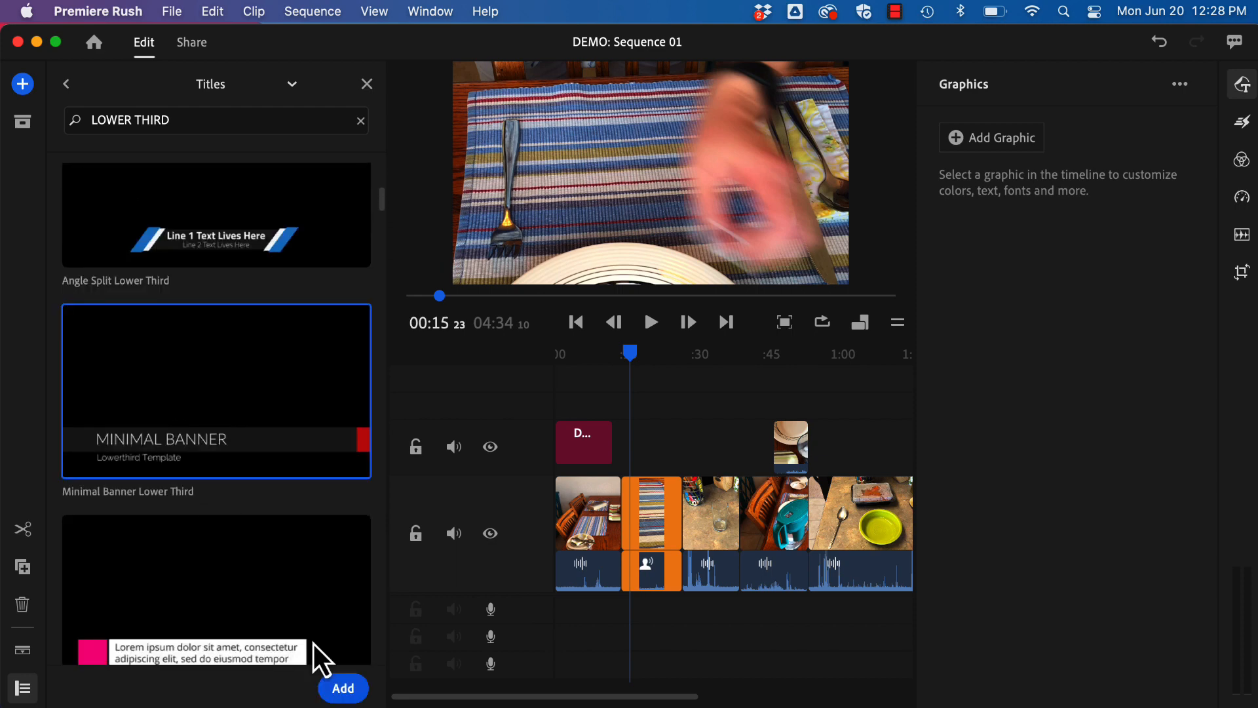
click(342, 688)
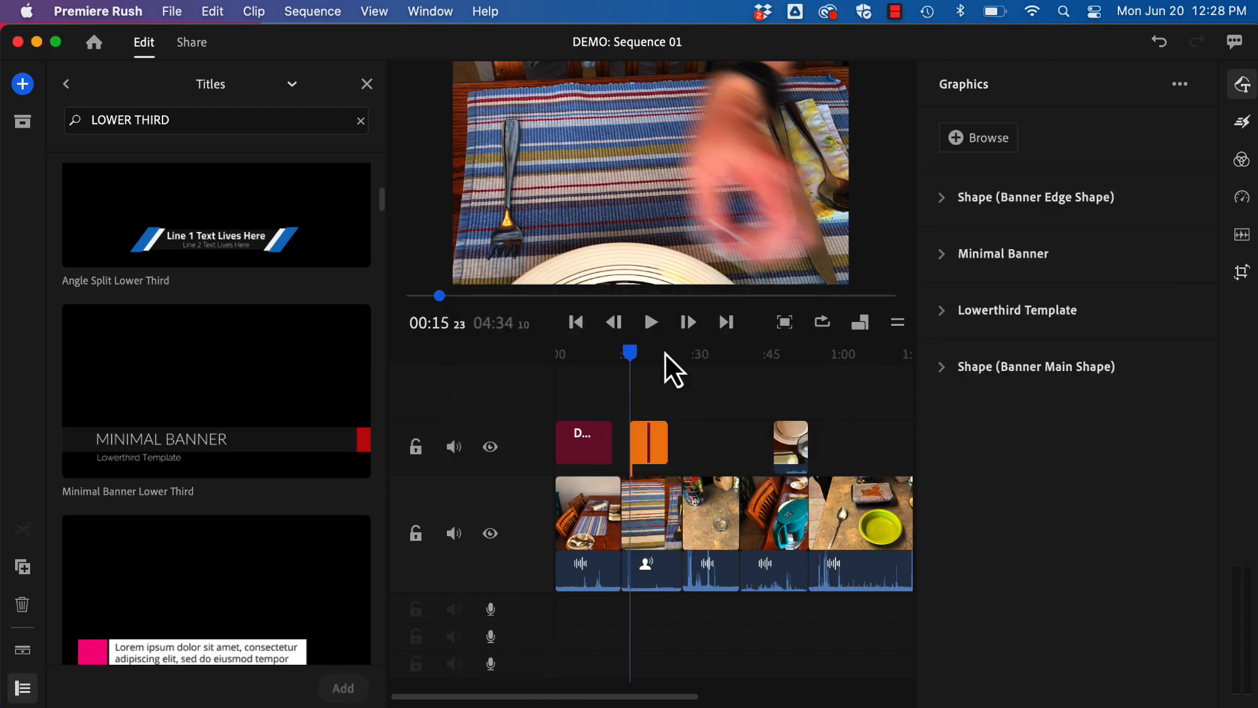
Try placing the DINNER AT HOME title on the main video track ahead of the first clip, and undo the move.
mouse_move(633, 356)
mouse_down()
mouse_move(652, 359)
mouse_move(628, 360)
mouse_up()
click(578, 449)
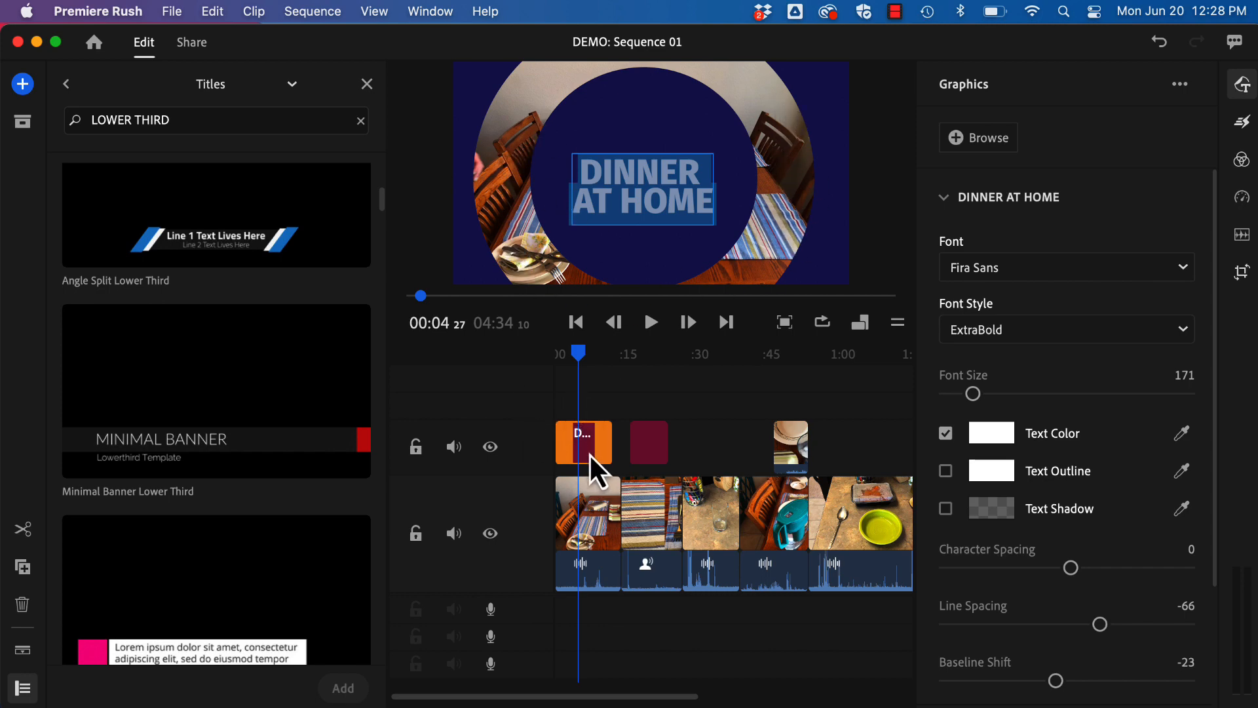
drag(588, 453, 555, 486)
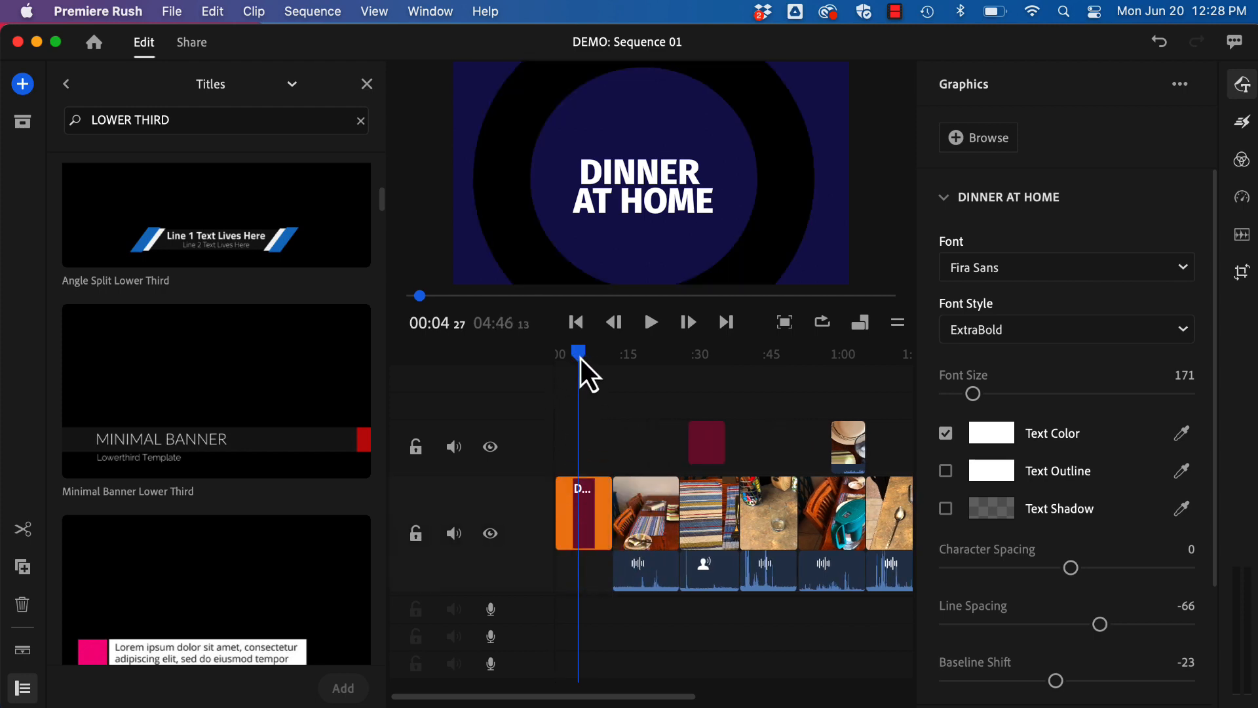
drag(581, 361, 602, 378)
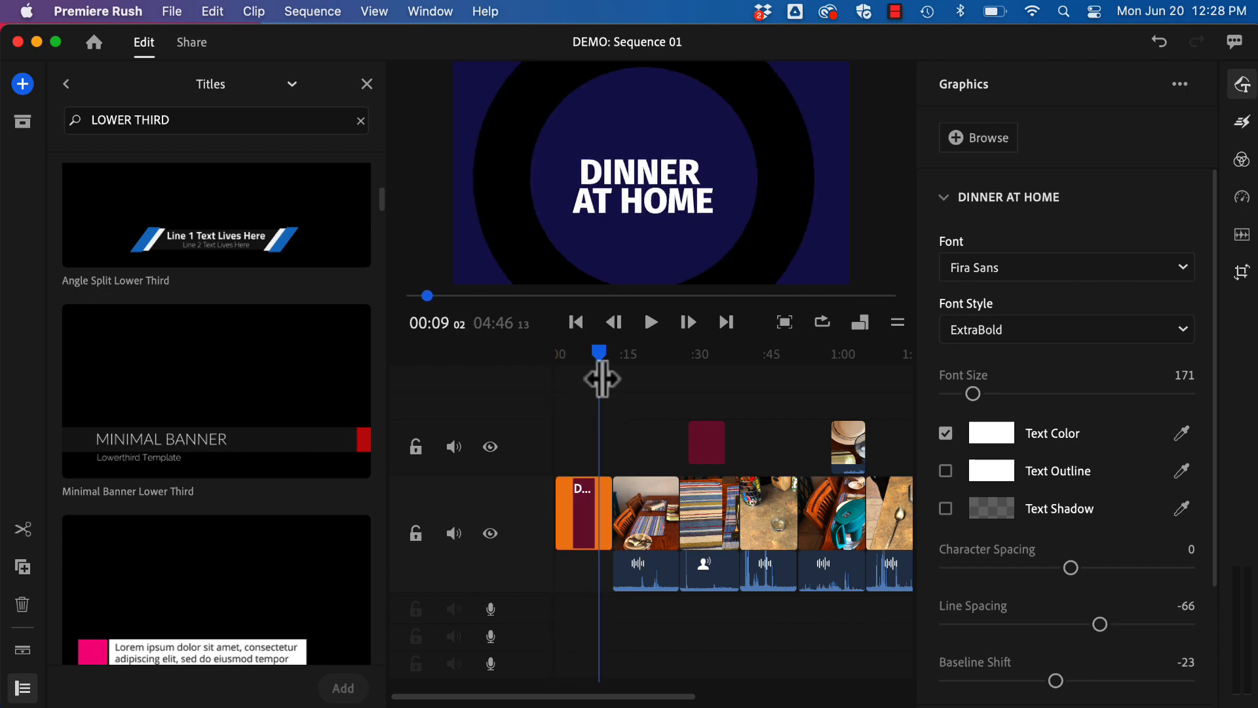
key(super+z)
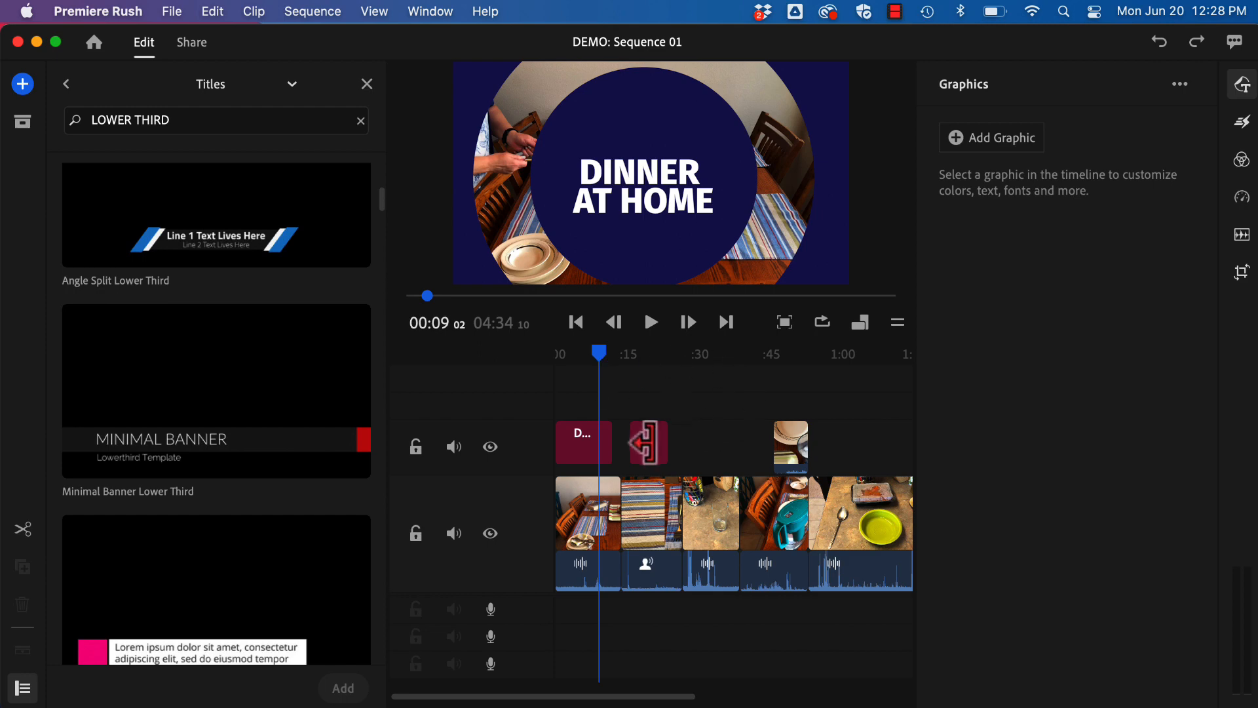
Select the Minimal Banner graphic above the second clip in the timeline.
click(650, 443)
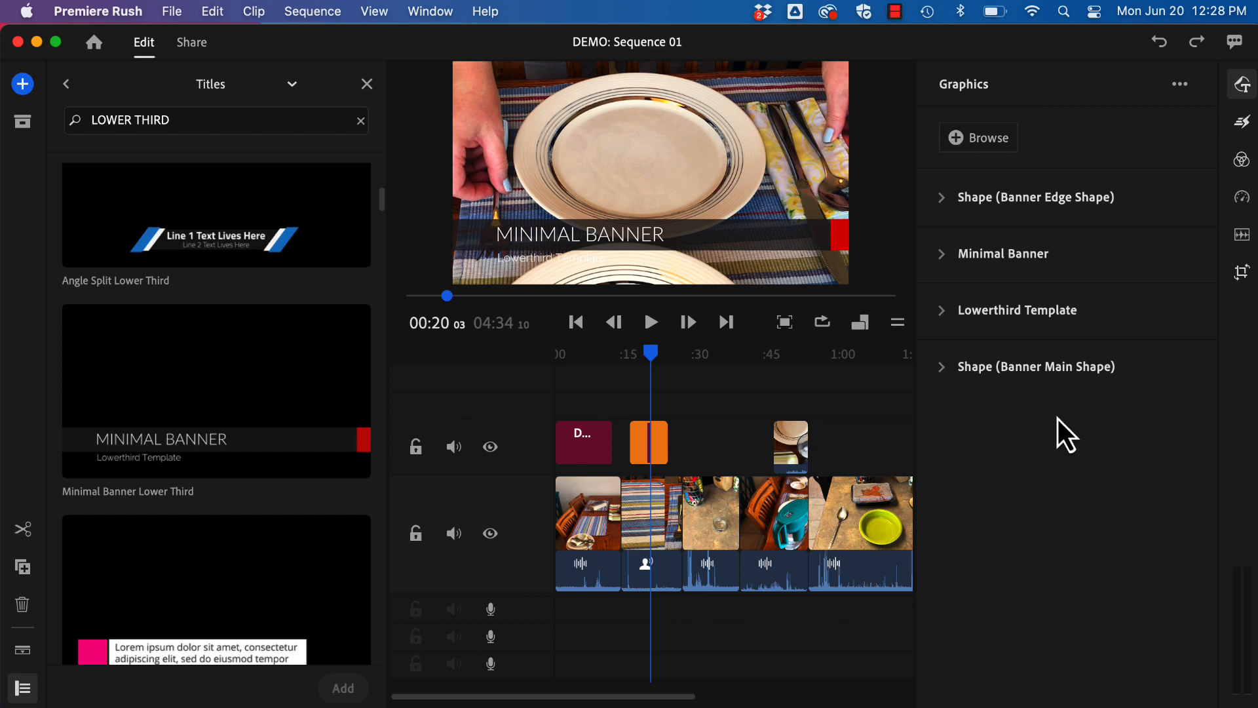